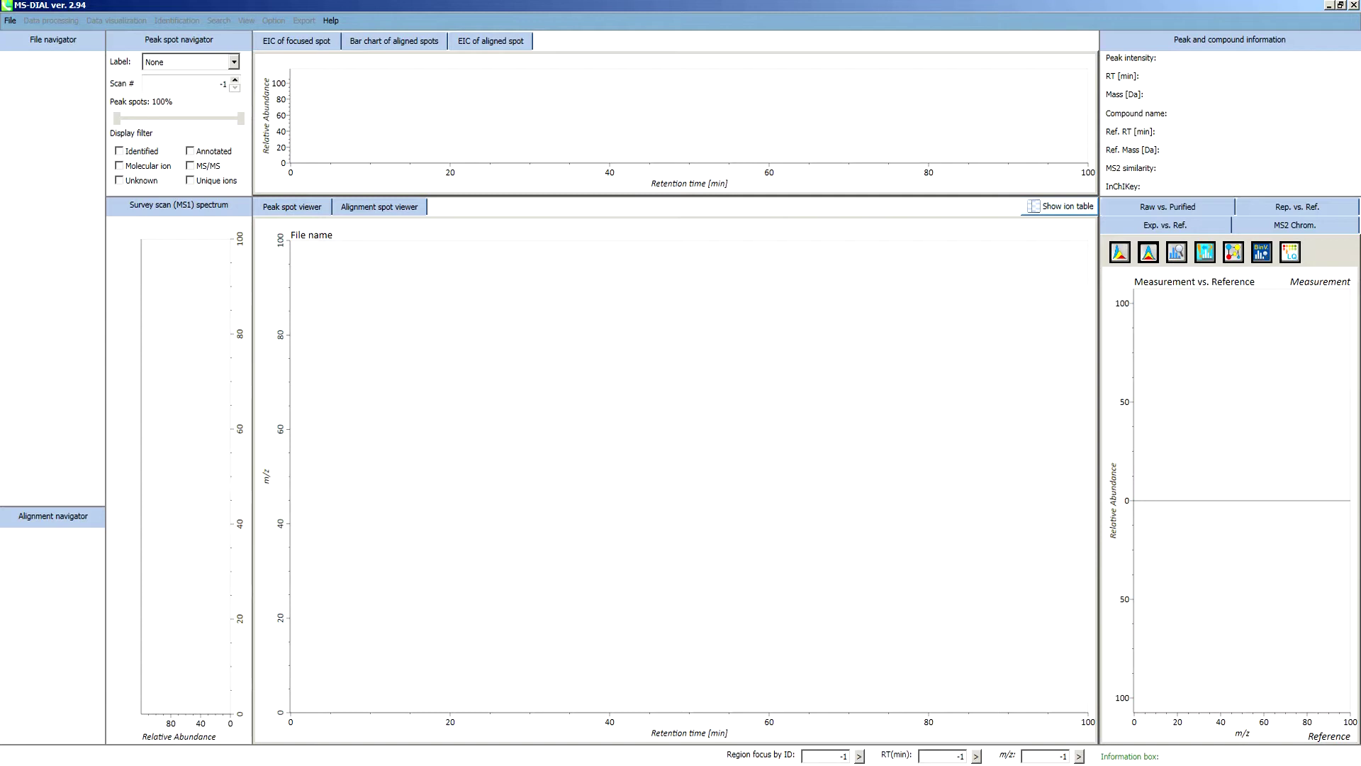
# Start a new project and review the ionization and method type options in its setup.
pyautogui.click(11, 21)
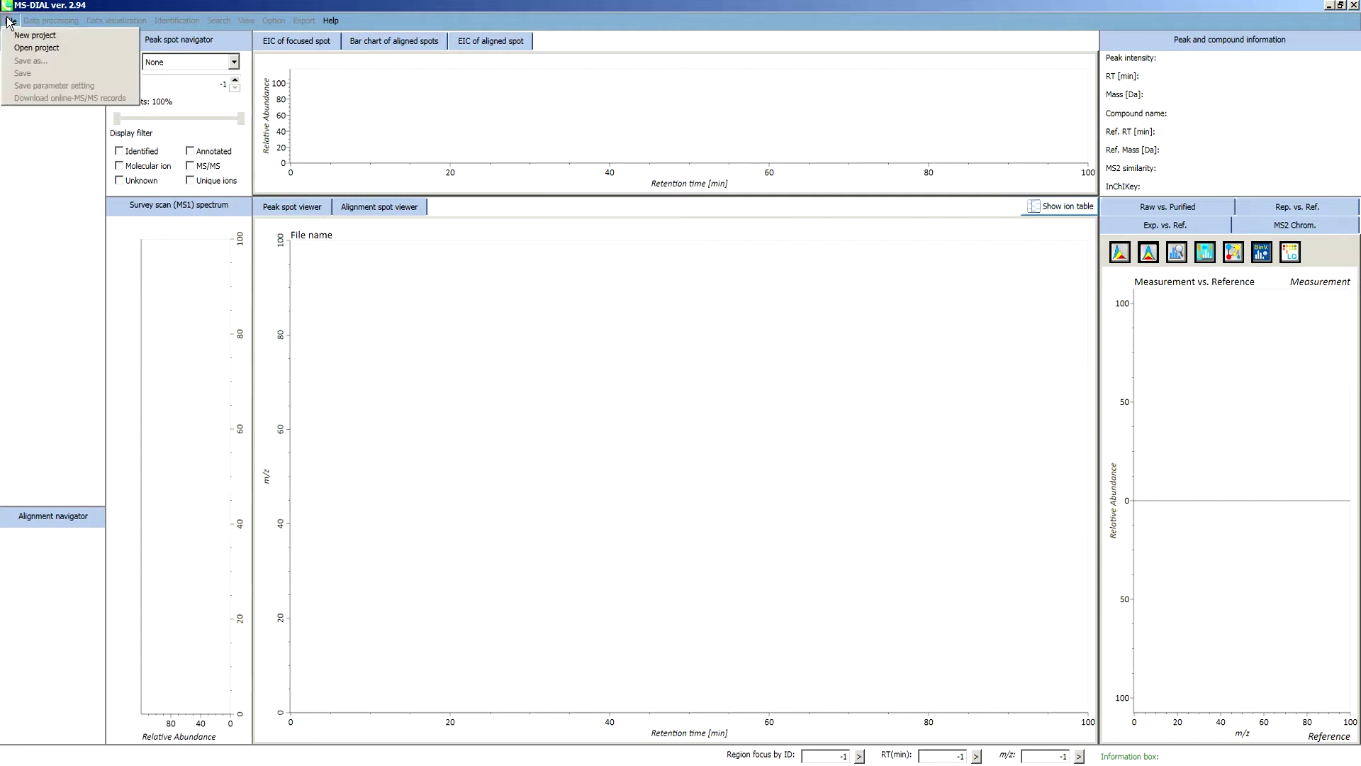
pyautogui.click(104, 44)
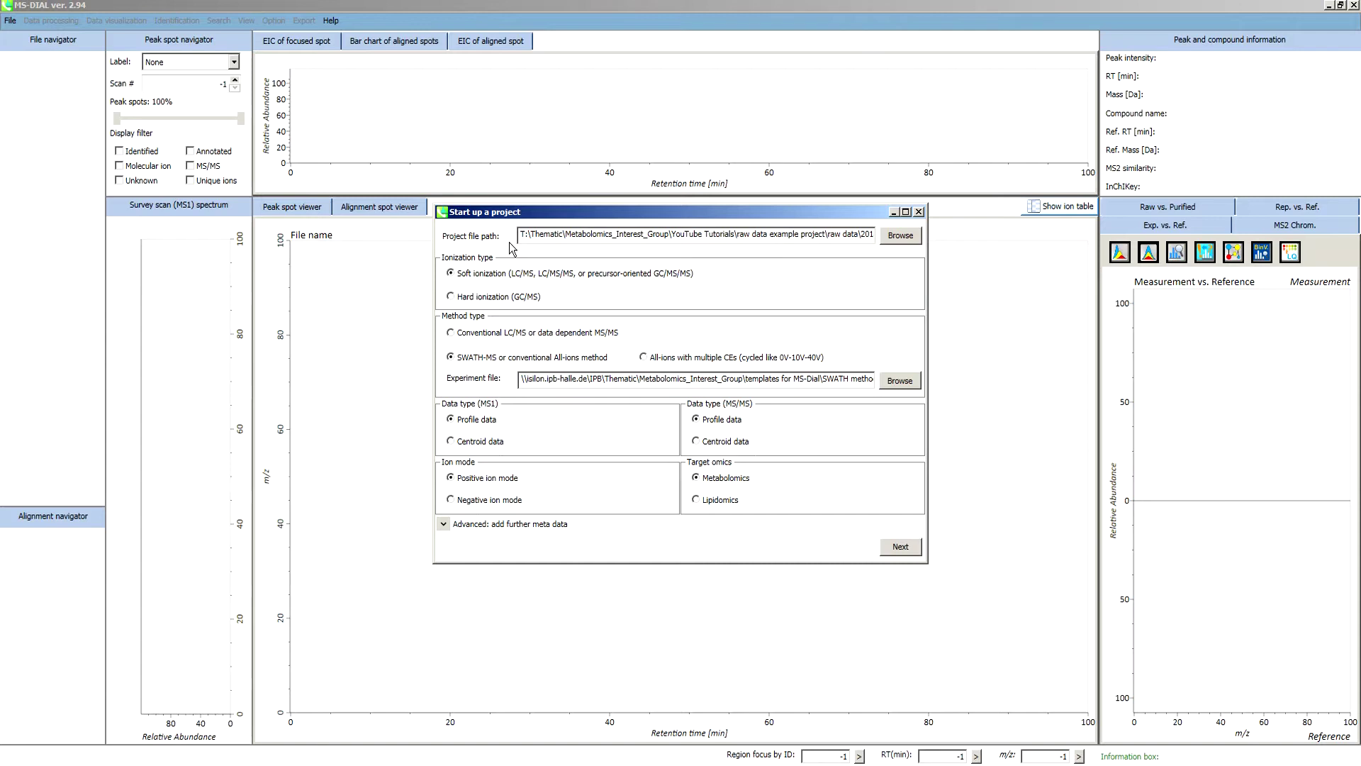
pyautogui.moveTo(481, 278)
pyautogui.moveTo(473, 304)
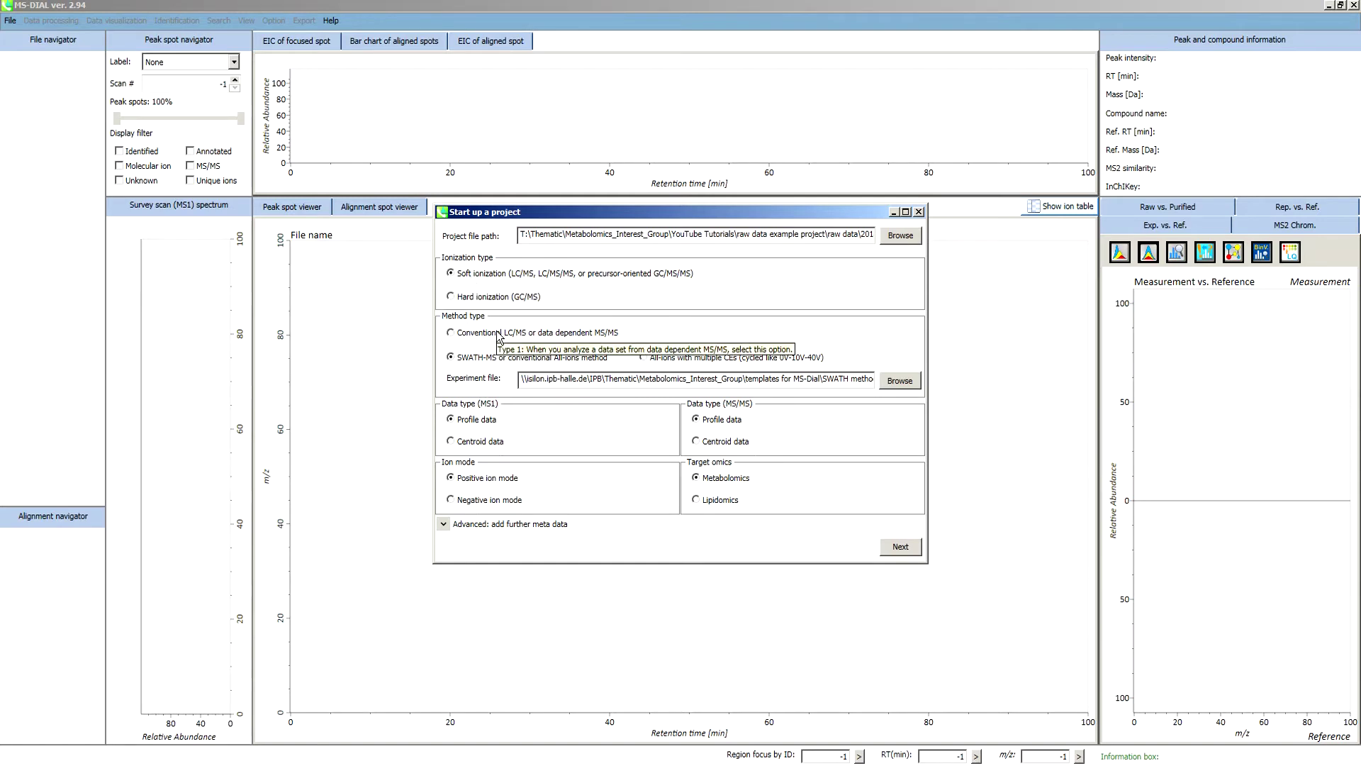
pyautogui.moveTo(669, 365)
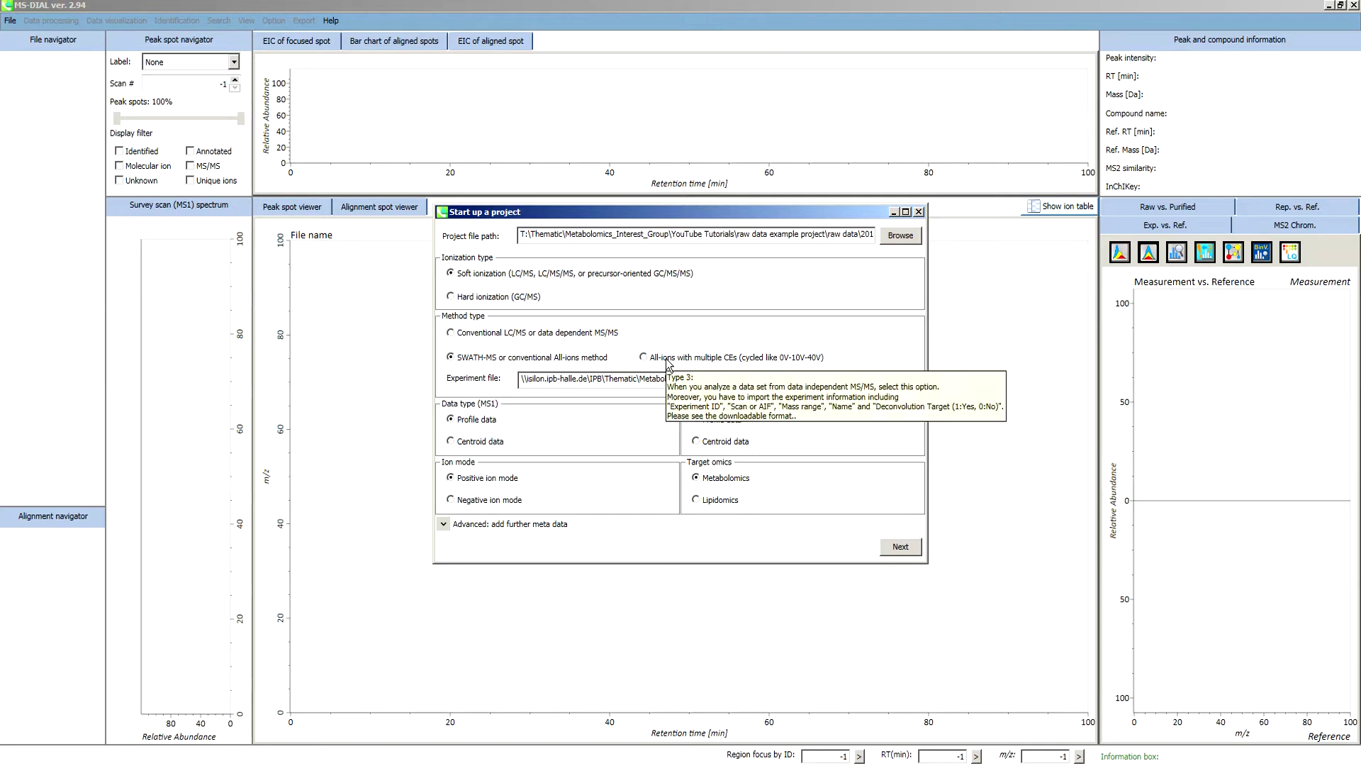
pyautogui.moveTo(532, 340)
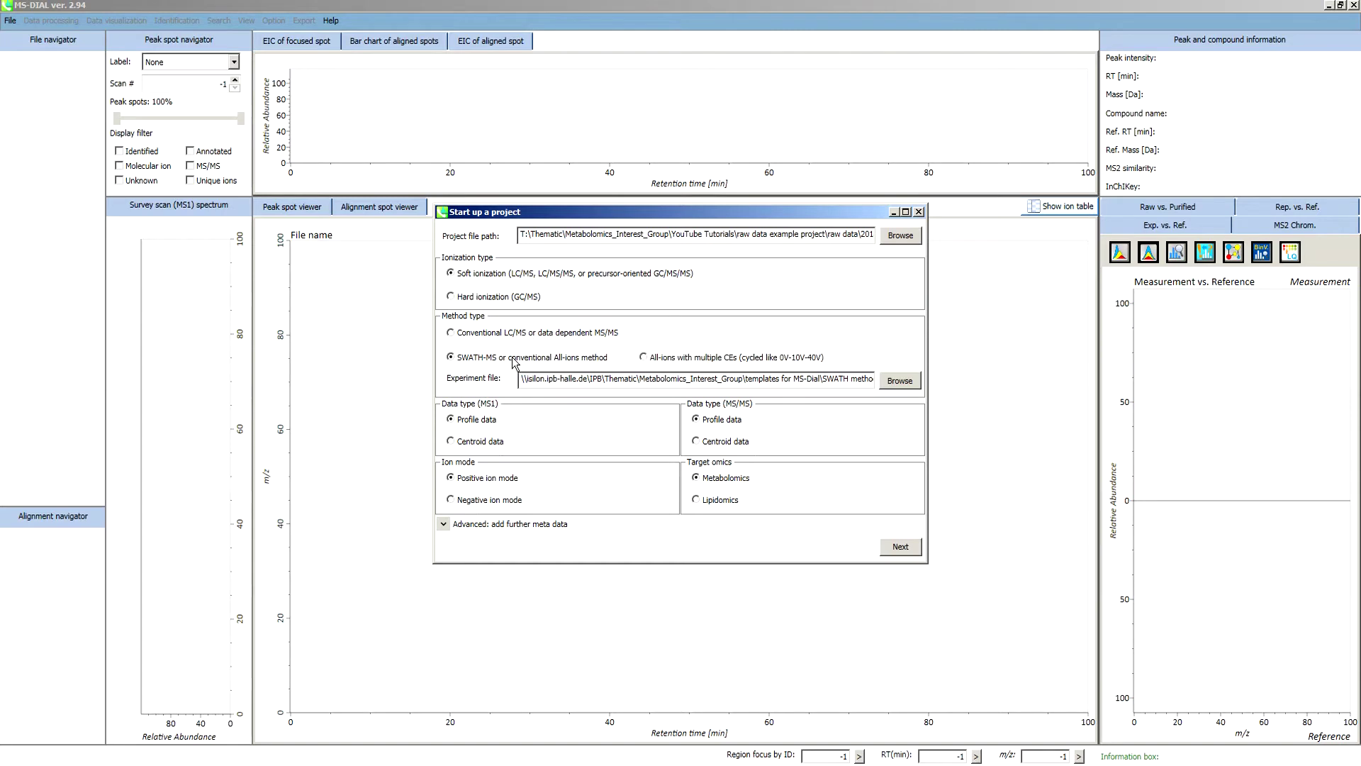
# Examine the mass windows listed in SWATH Method_48windows.txt in Notepad++ and return to the project setup in MS-DIAL.
pyautogui.moveTo(498, 364)
pyautogui.hotkey('alt', 'Tab')
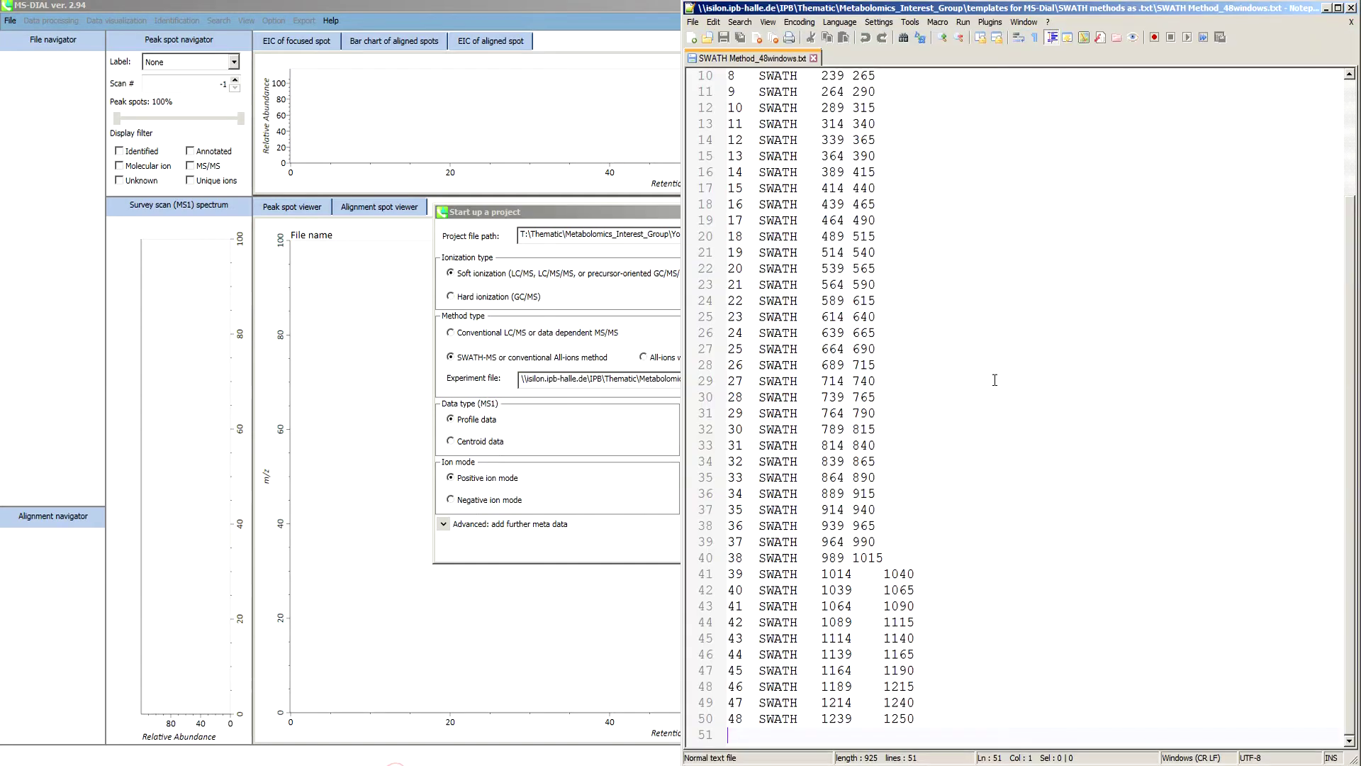
pyautogui.scroll(3, 958, 276)
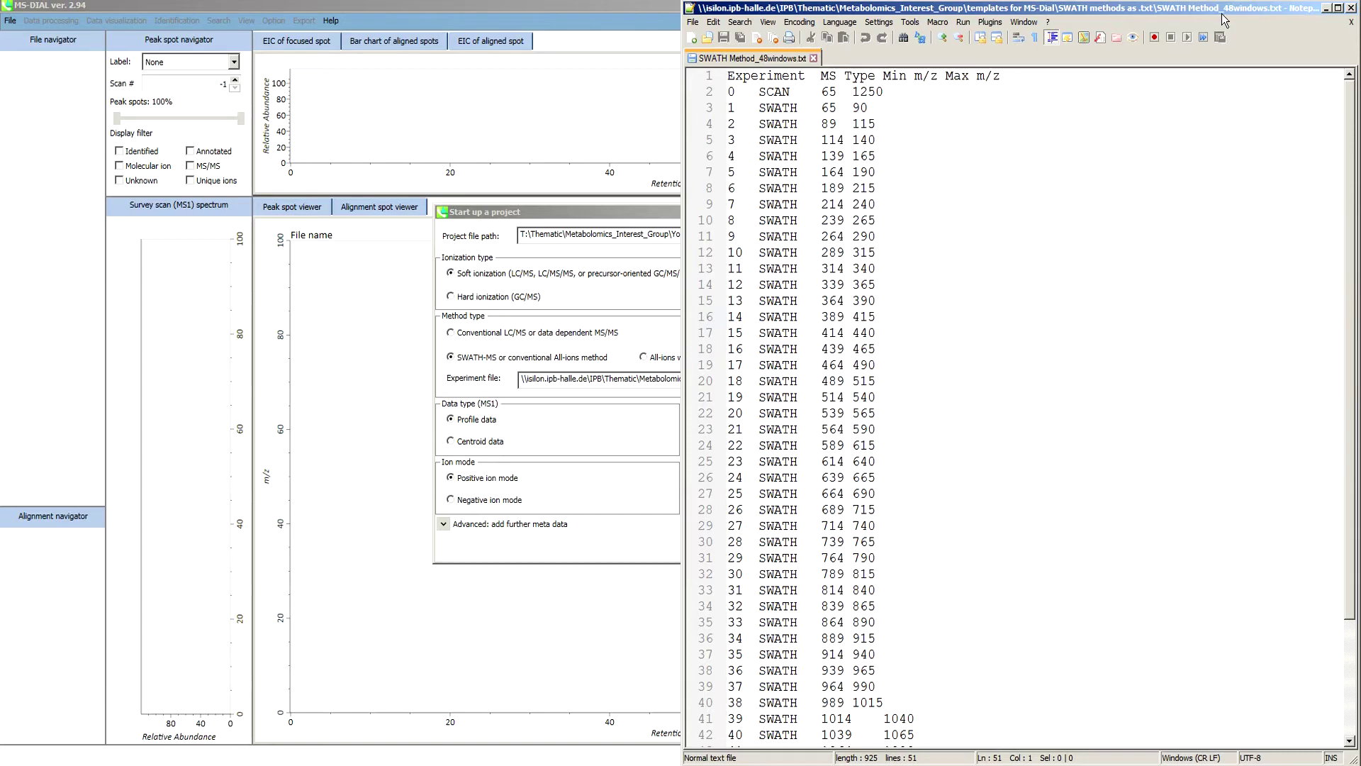
pyautogui.click(1325, 8)
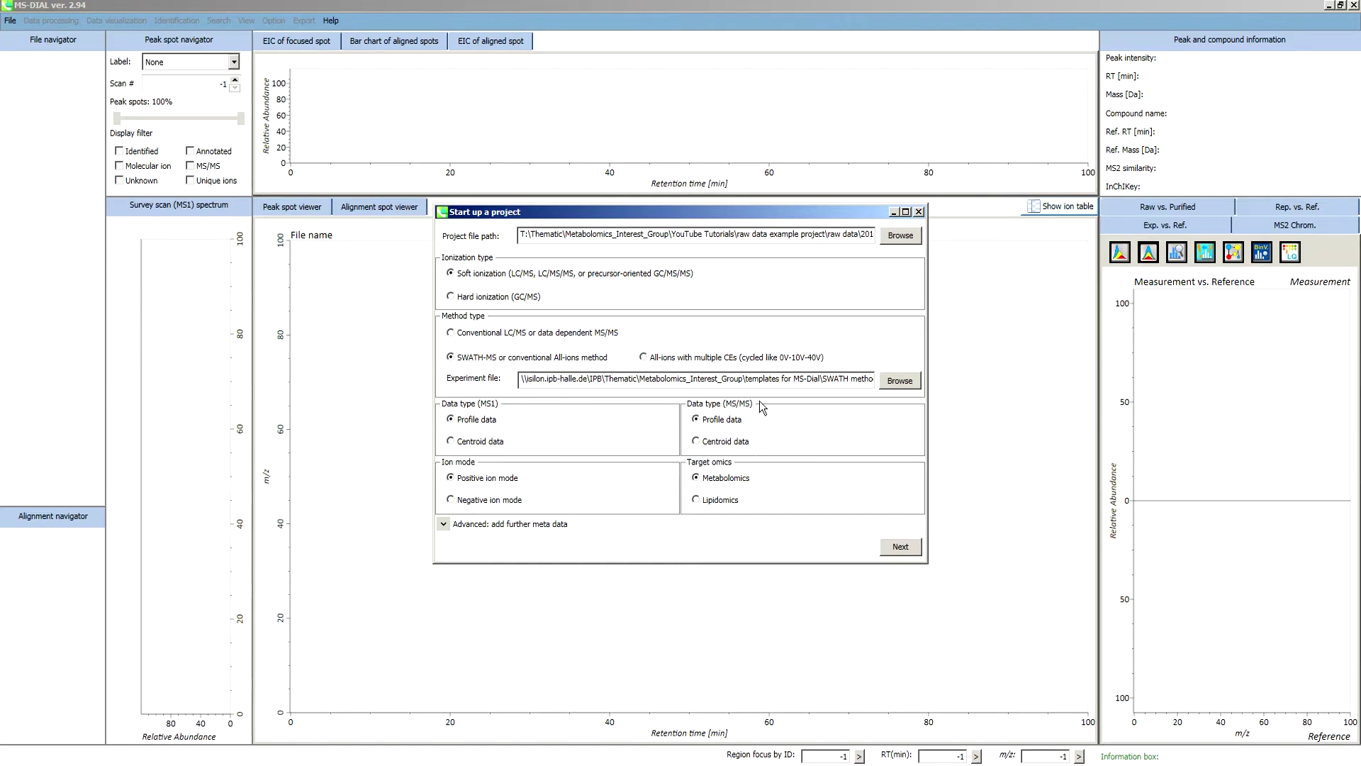
# Set the MS1 and MS/MS data types to centroid and the ion mode to negative, then continue past the optional metadata left blank.
pyautogui.moveTo(461, 419)
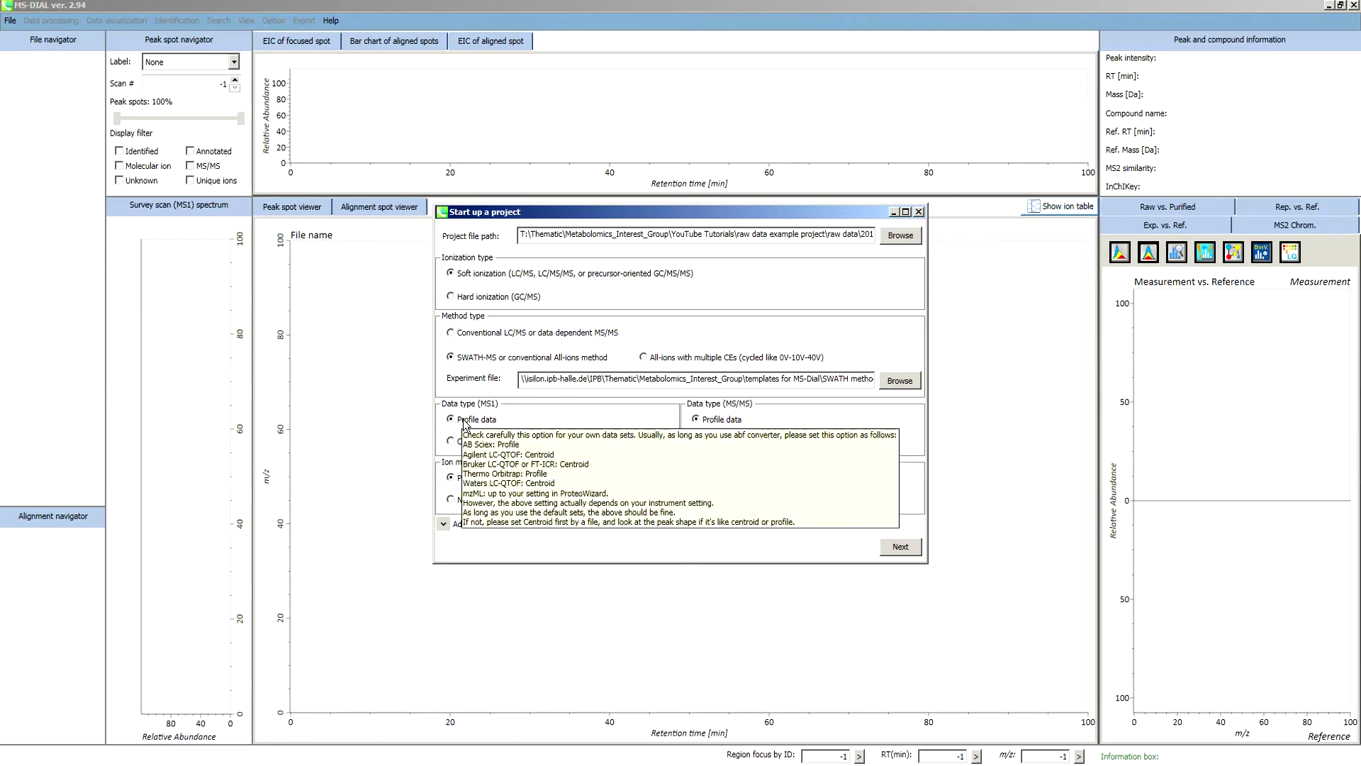
pyautogui.moveTo(480, 448)
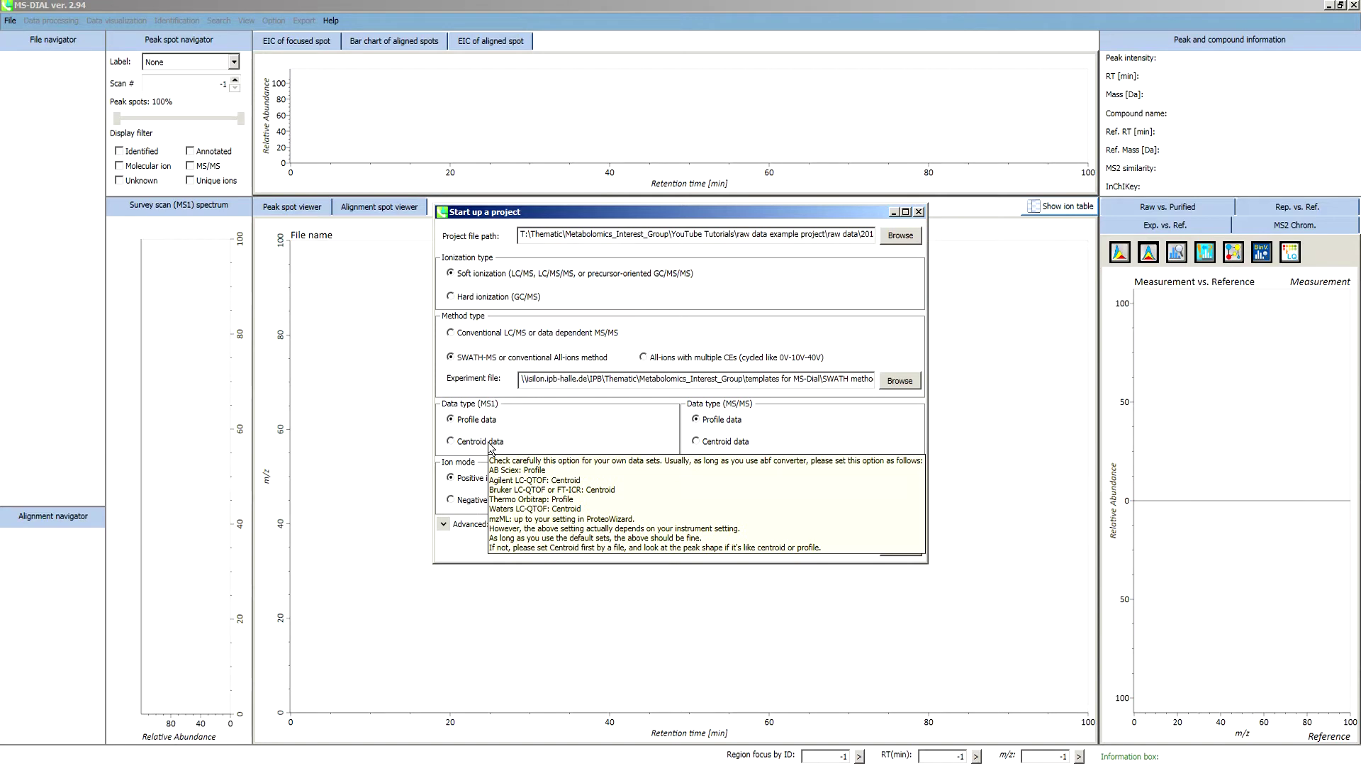
pyautogui.click(491, 443)
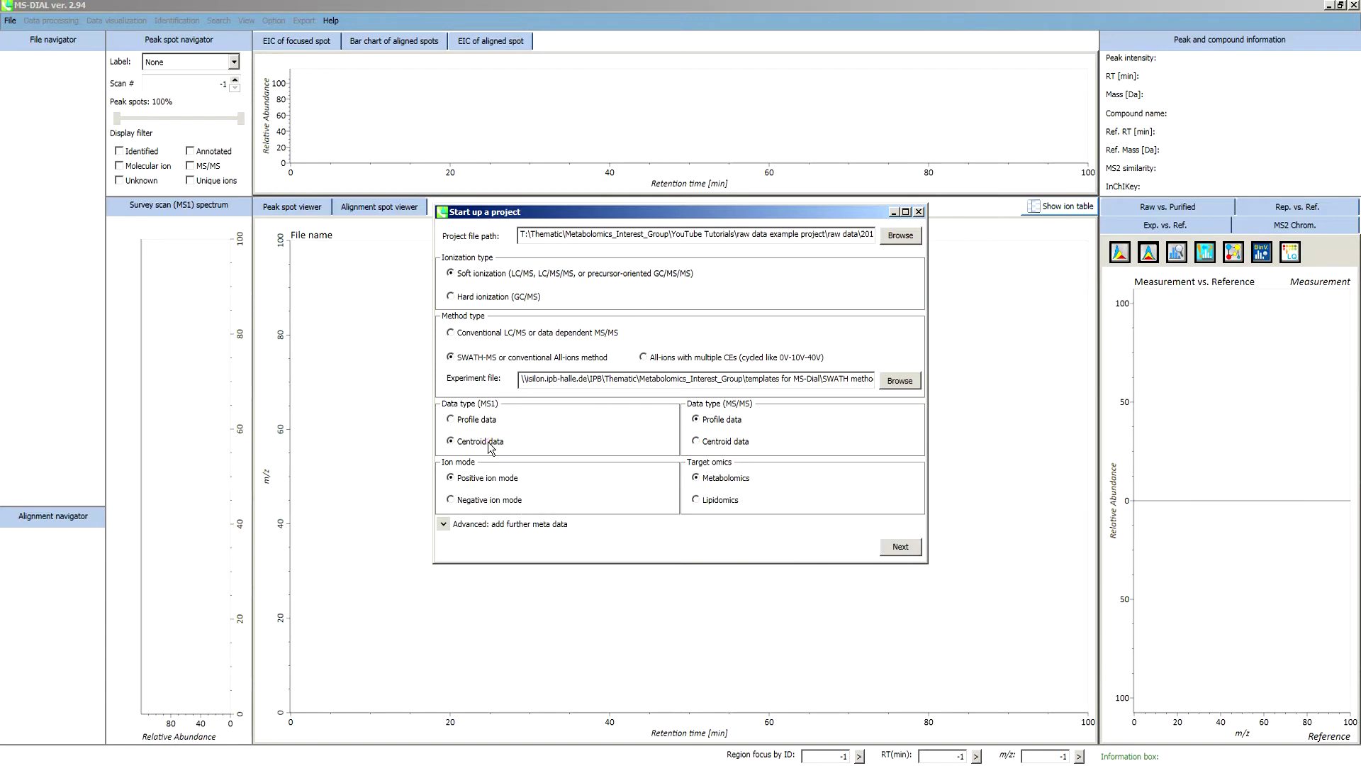
pyautogui.click(738, 442)
pyautogui.click(468, 502)
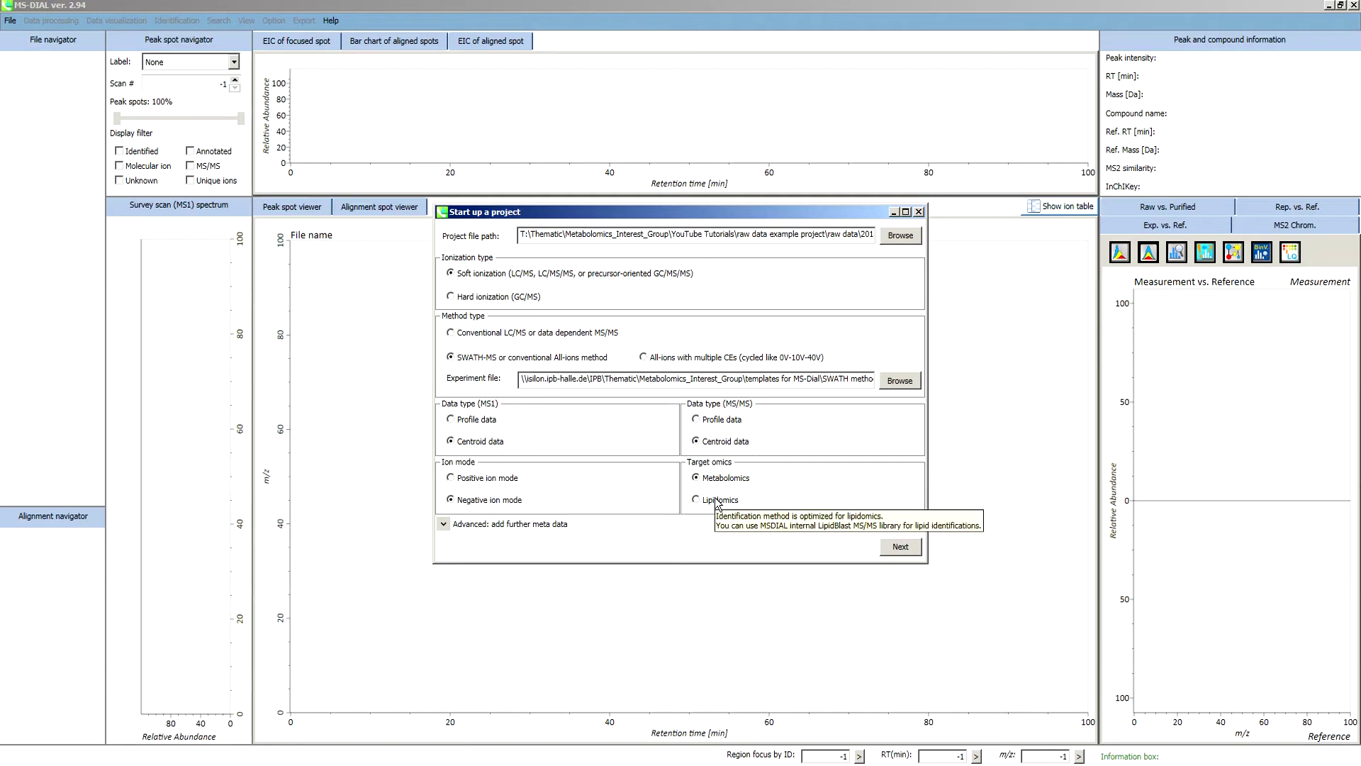
pyautogui.click(506, 528)
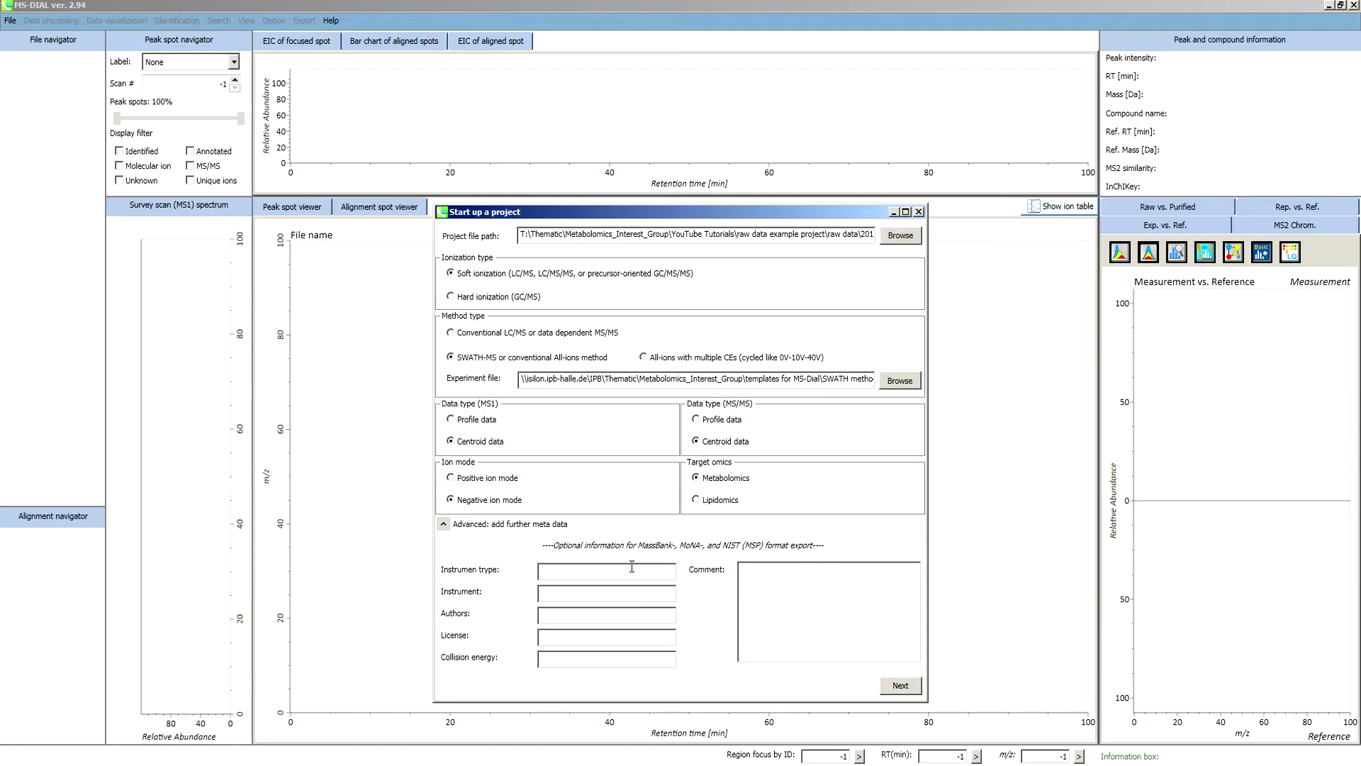
pyautogui.click(897, 685)
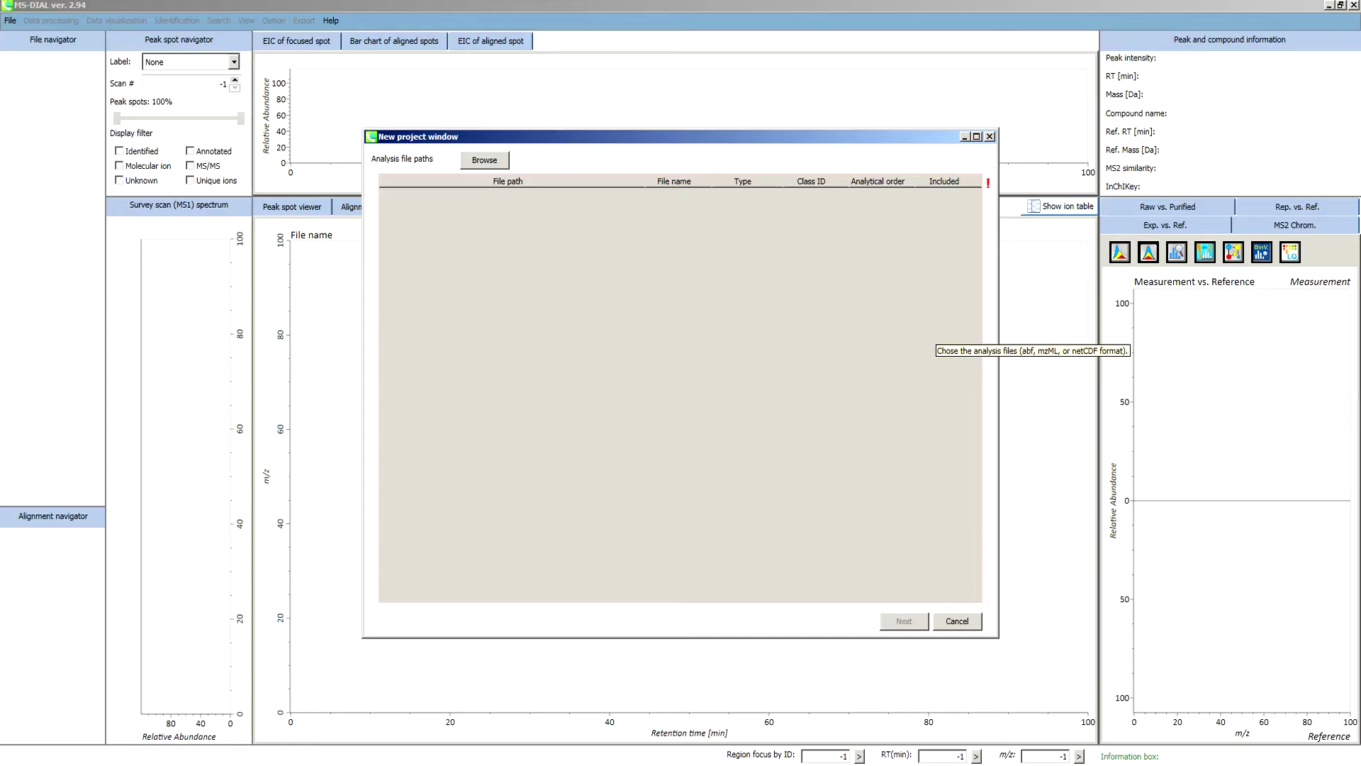
# Import all six LA1777 Blatt and Trichome .abf analysis files from the raw data folder.
pyautogui.click(485, 160)
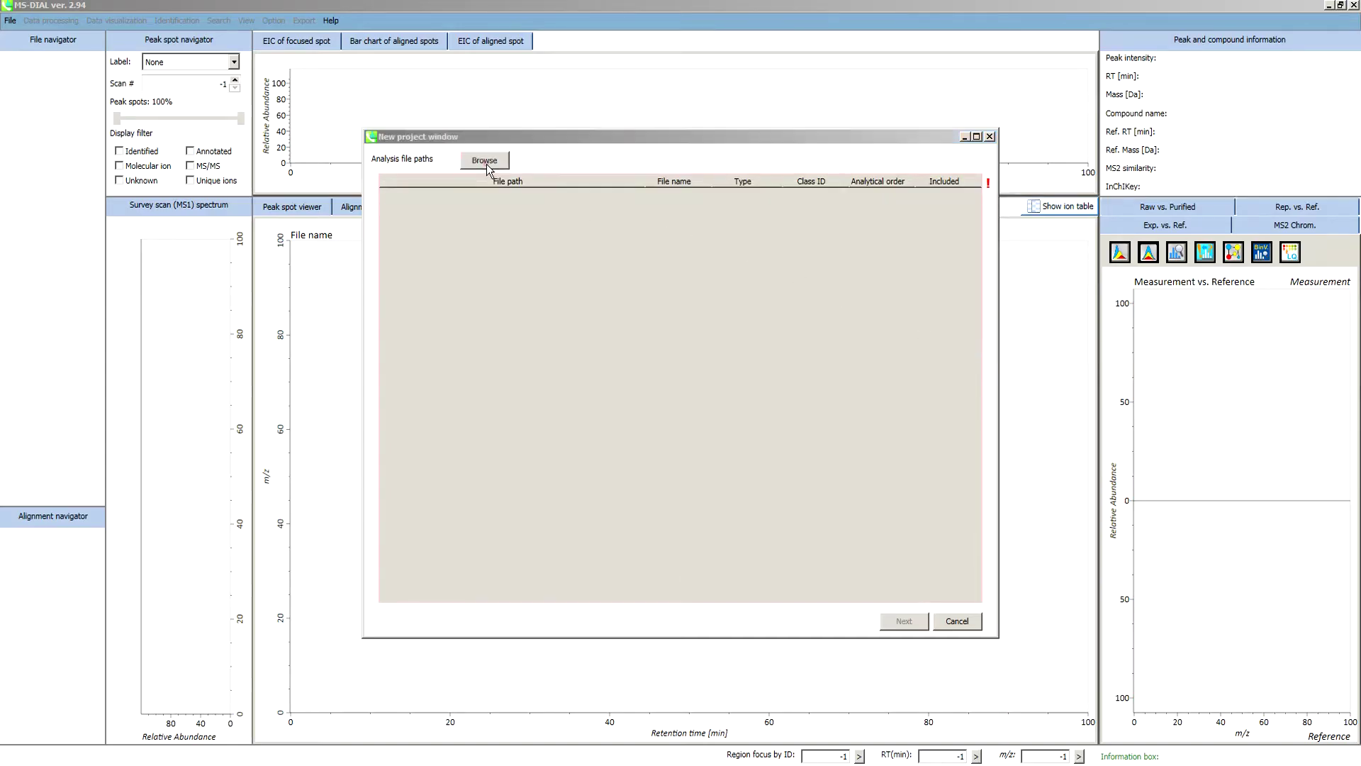
pyautogui.moveTo(594, 333); pyautogui.dragTo(567, 191)
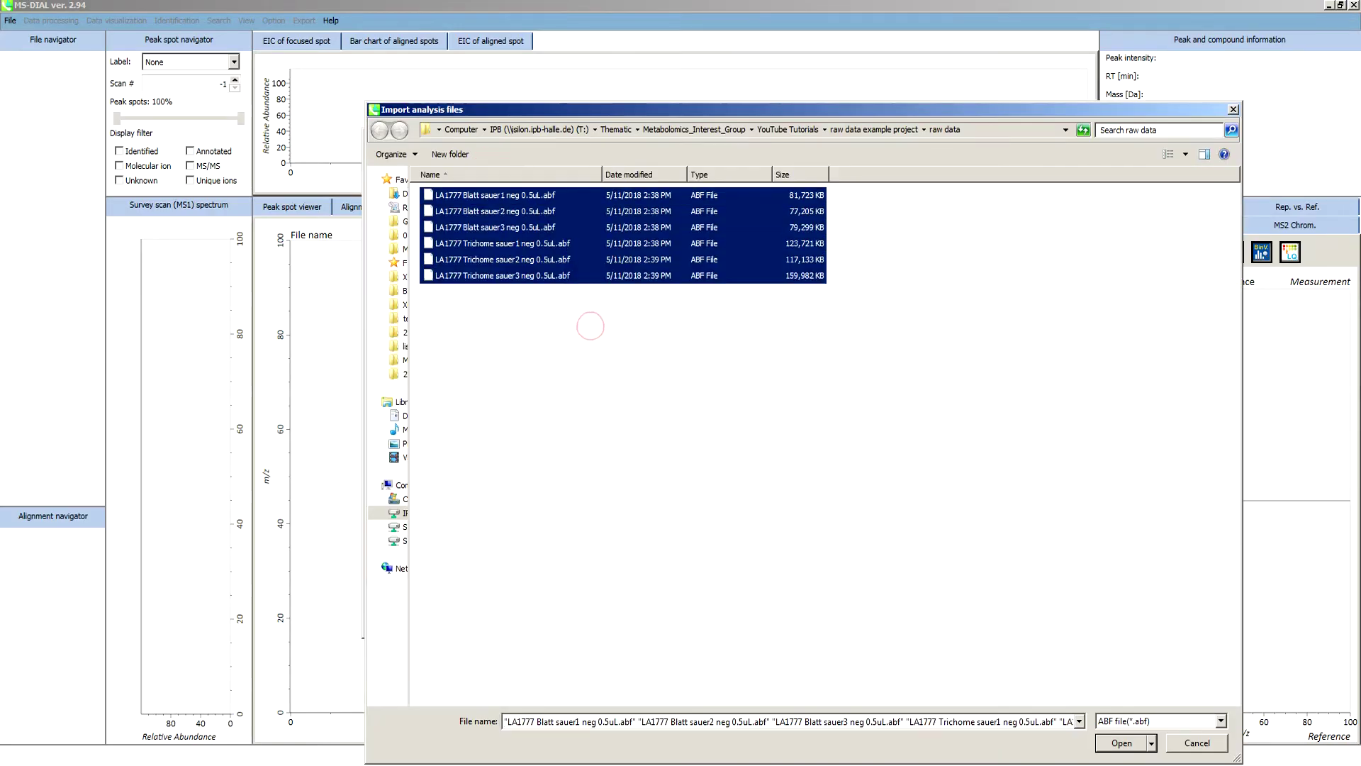
pyautogui.click(1121, 742)
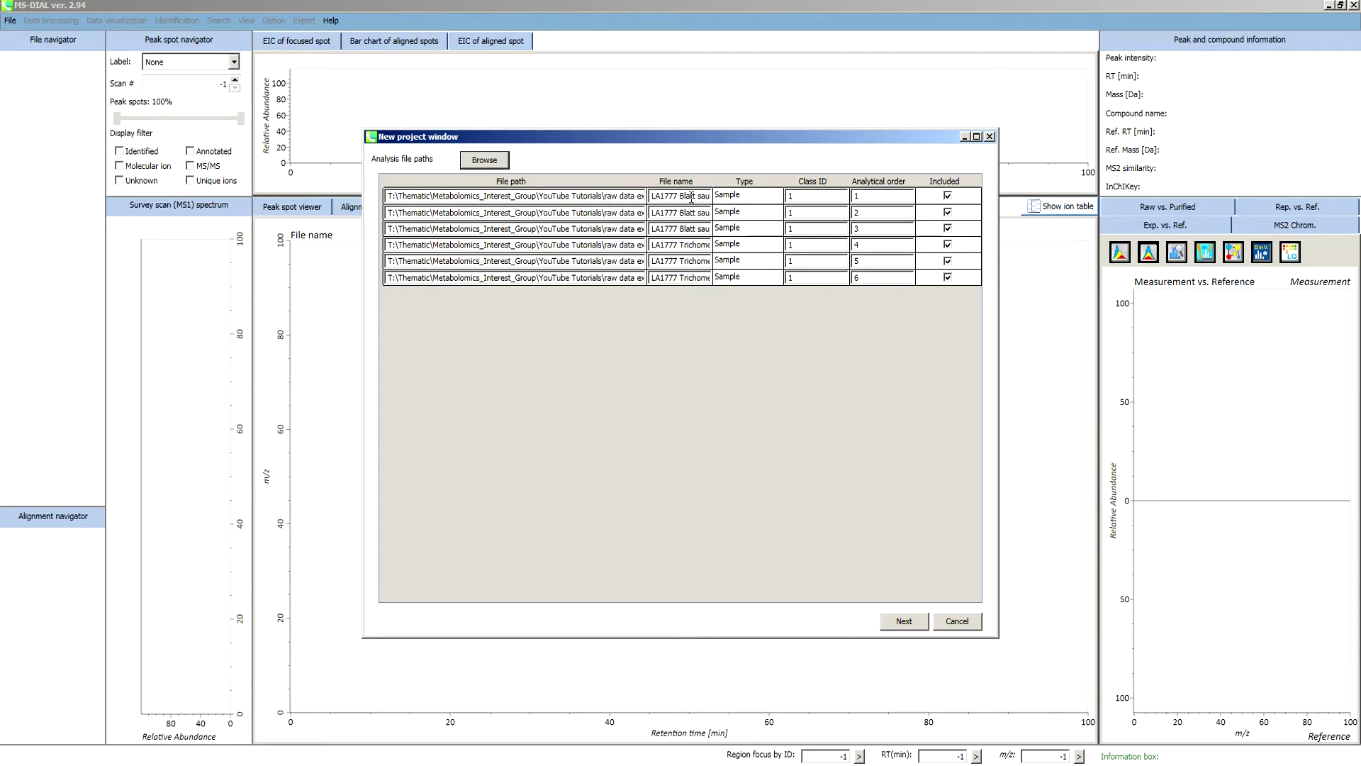
# Assign class ID 2 to the three Trichome files and proceed to the analysis parameter settings.
pyautogui.click(814, 245)
pyautogui.write('2')
pyautogui.click(806, 263)
pyautogui.write('2')
pyautogui.click(809, 276)
pyautogui.write('2')
pyautogui.click(907, 624)
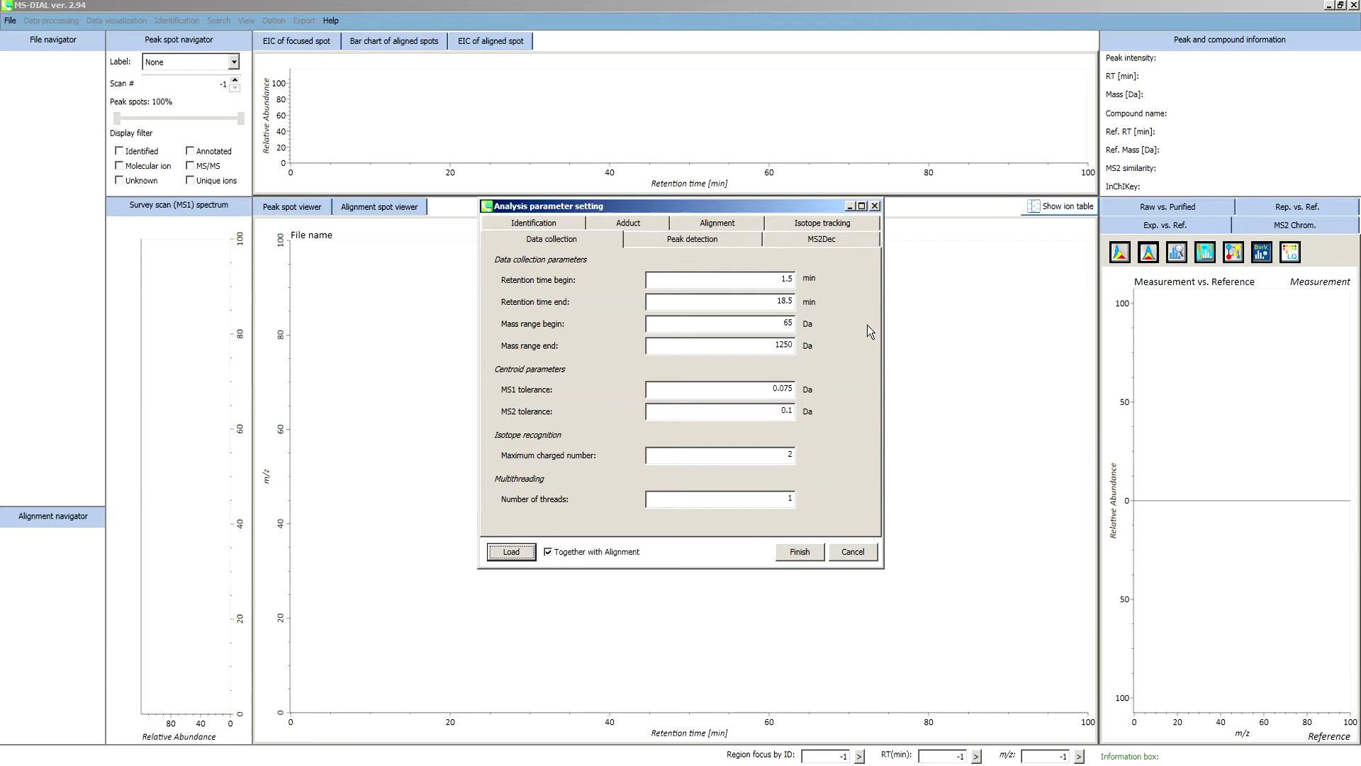
# Load the method file Standard Setting ESI neg.med and review the peak detection and MS2Dec parameters.
pyautogui.click(529, 556)
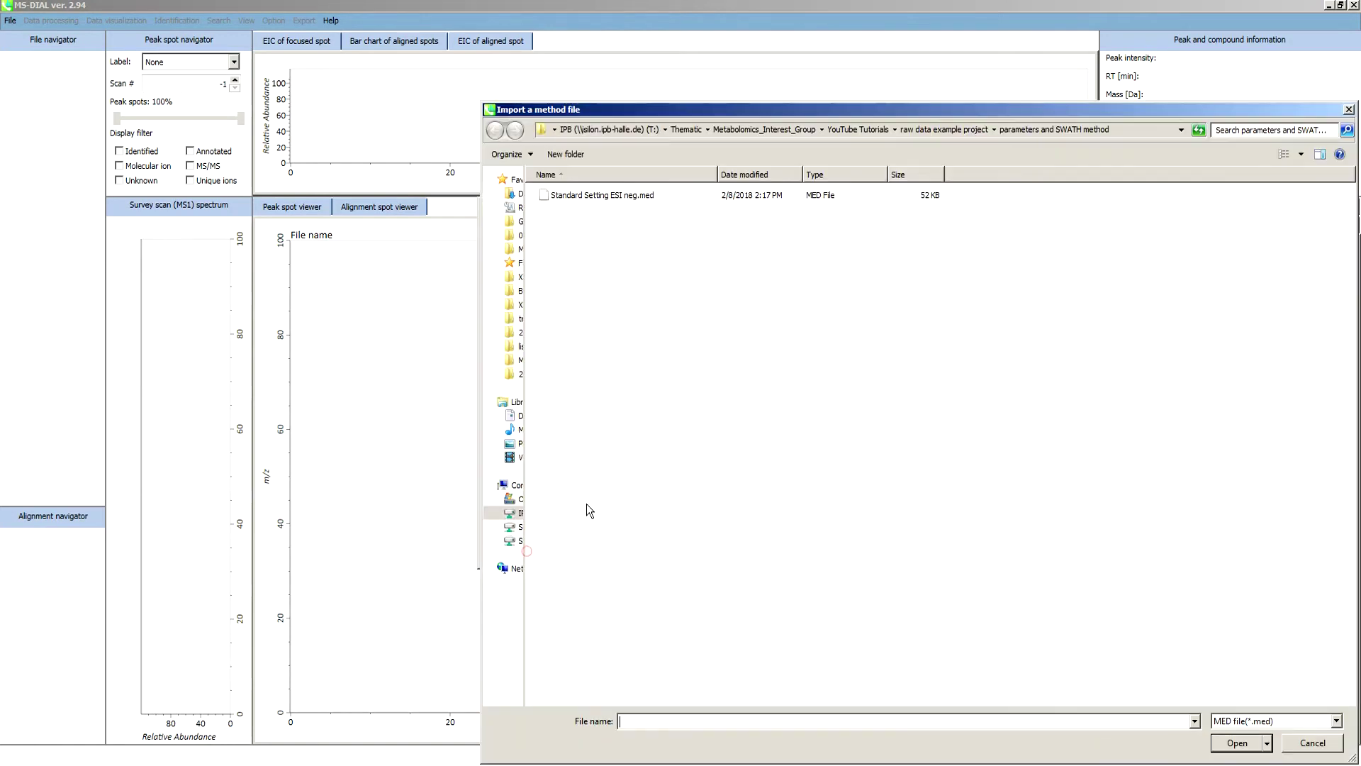
pyautogui.doubleClick(598, 196)
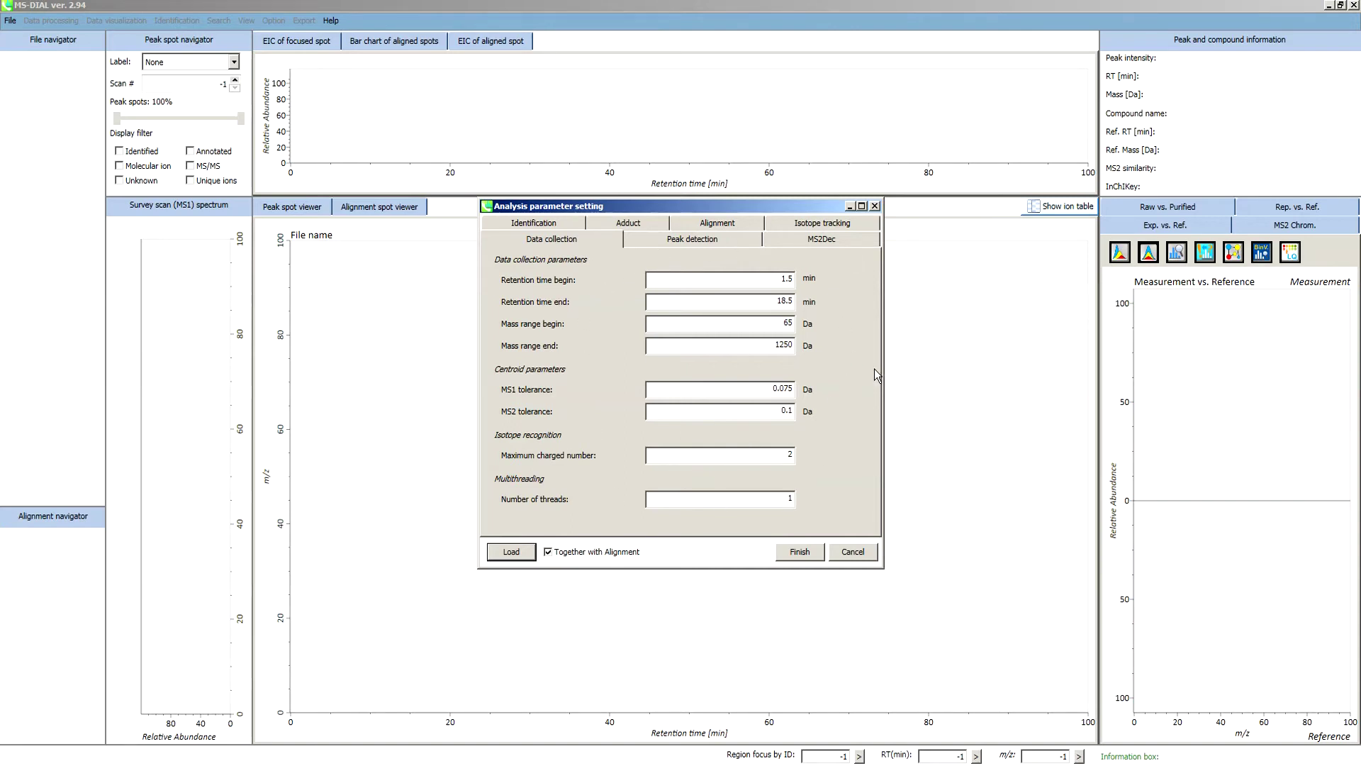
pyautogui.click(701, 240)
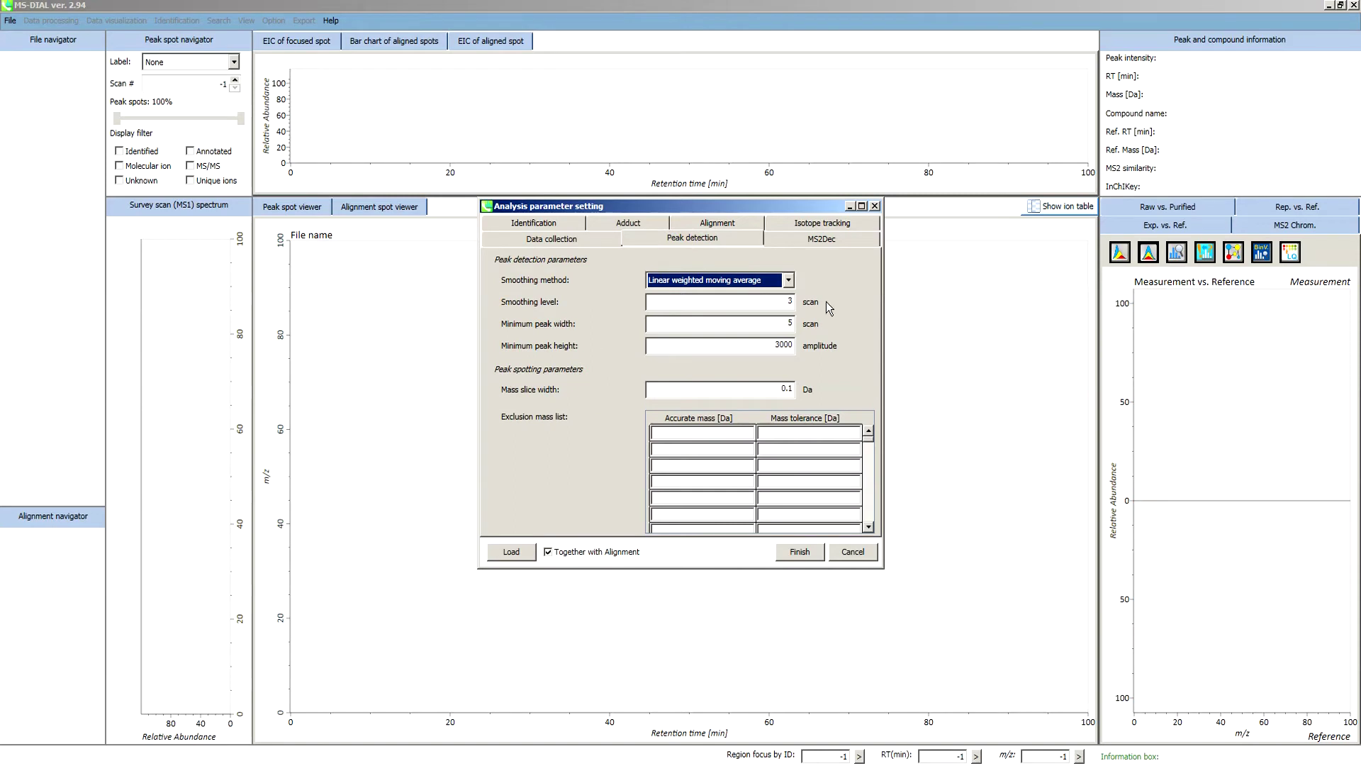
pyautogui.write('3')
pyautogui.click(848, 245)
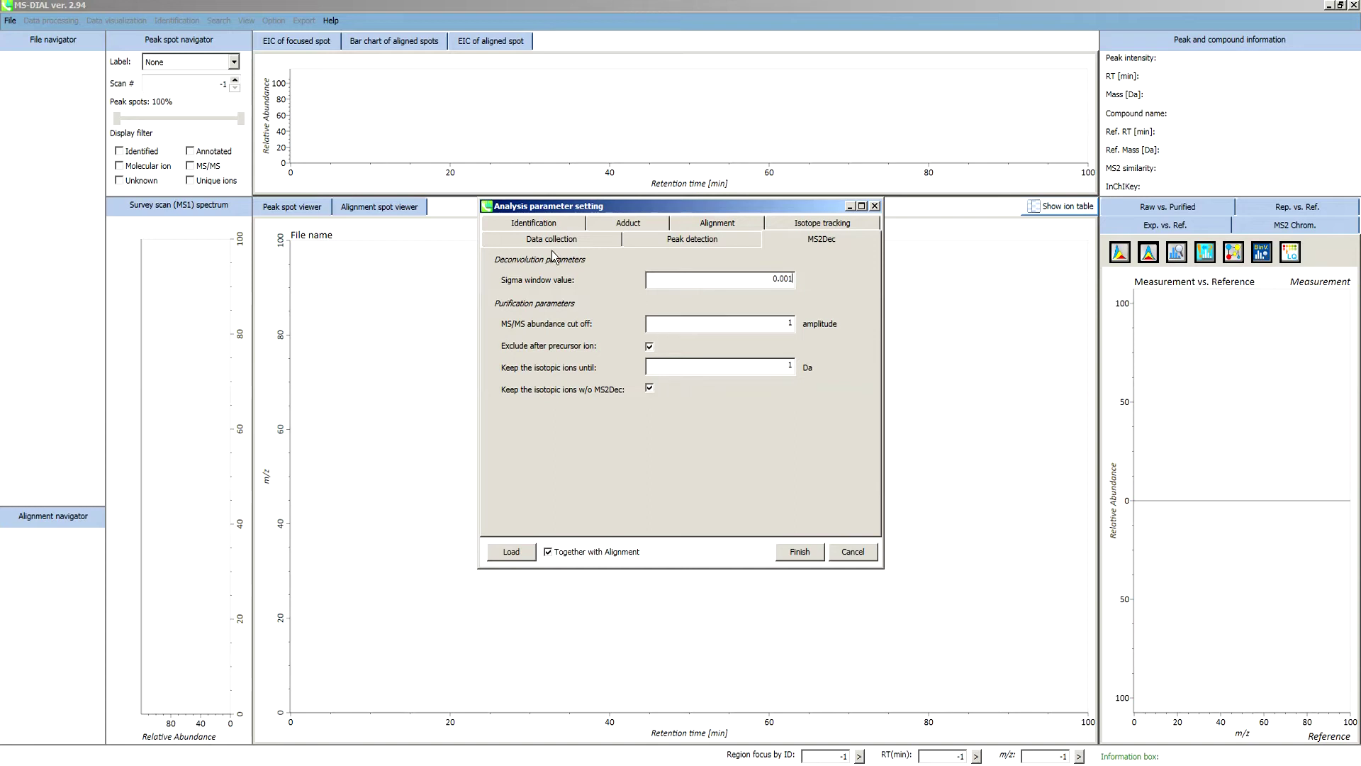
# Choose Library-neg.msp as the MSP file for MS/MS identification.
pyautogui.click(550, 228)
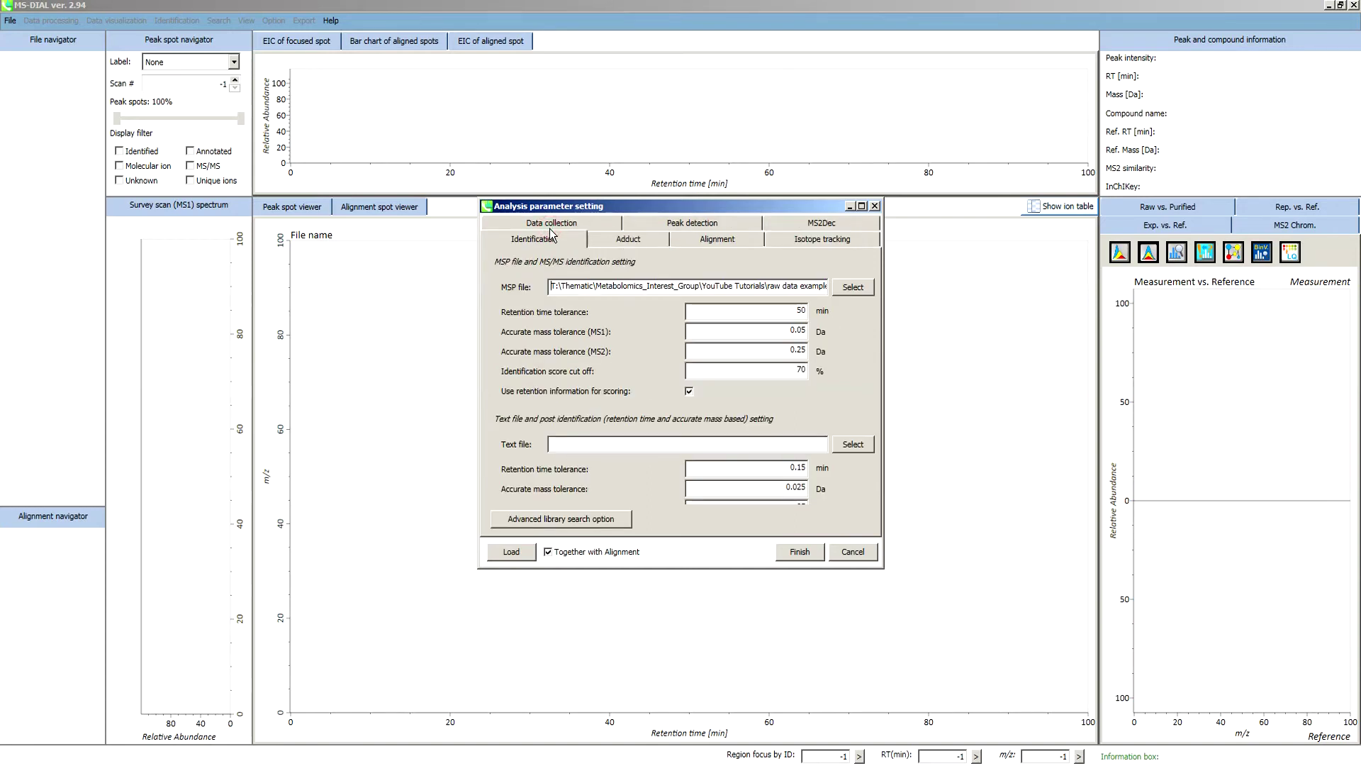
pyautogui.click(855, 286)
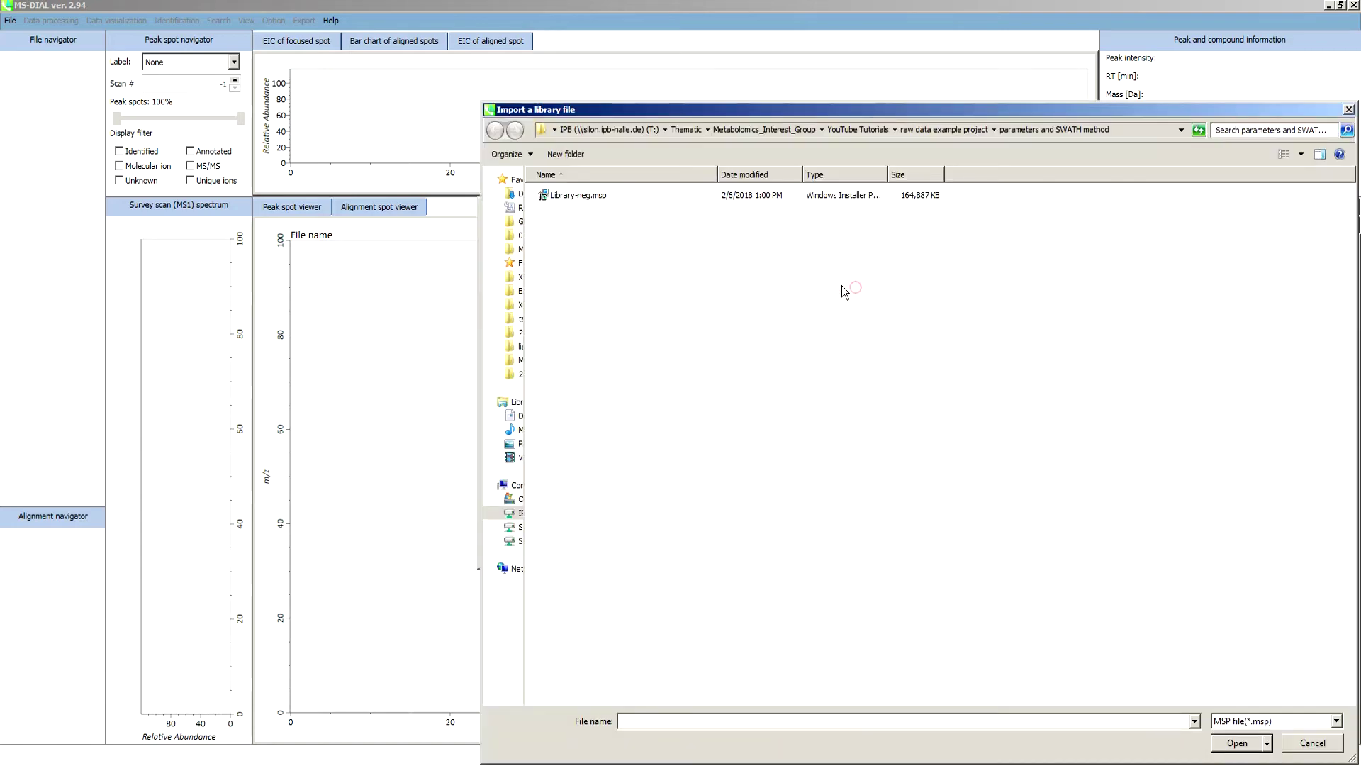
pyautogui.doubleClick(607, 198)
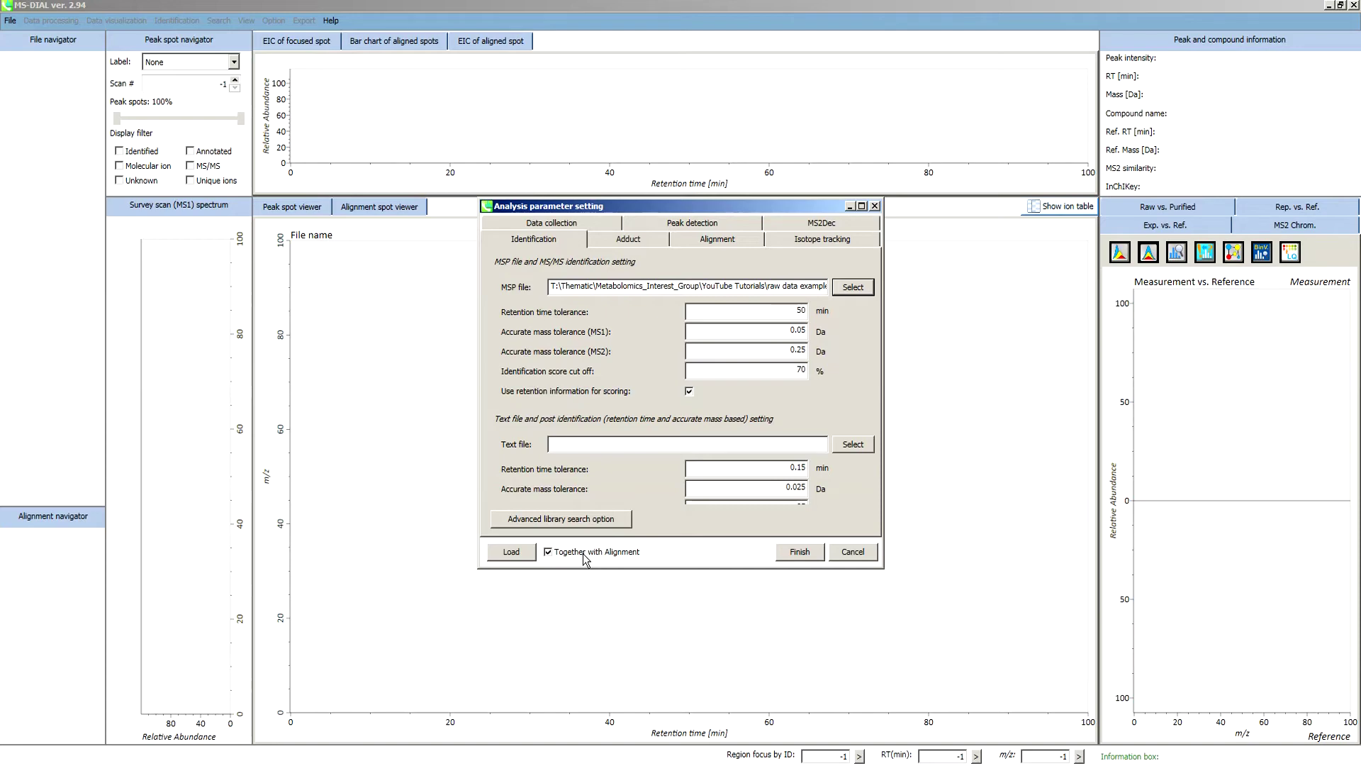
# Review the adduct and alignment settings, keep LA1777 Blatt sauer1 neg 0.5uL as the reference file, and start the data processing.
pyautogui.click(661, 240)
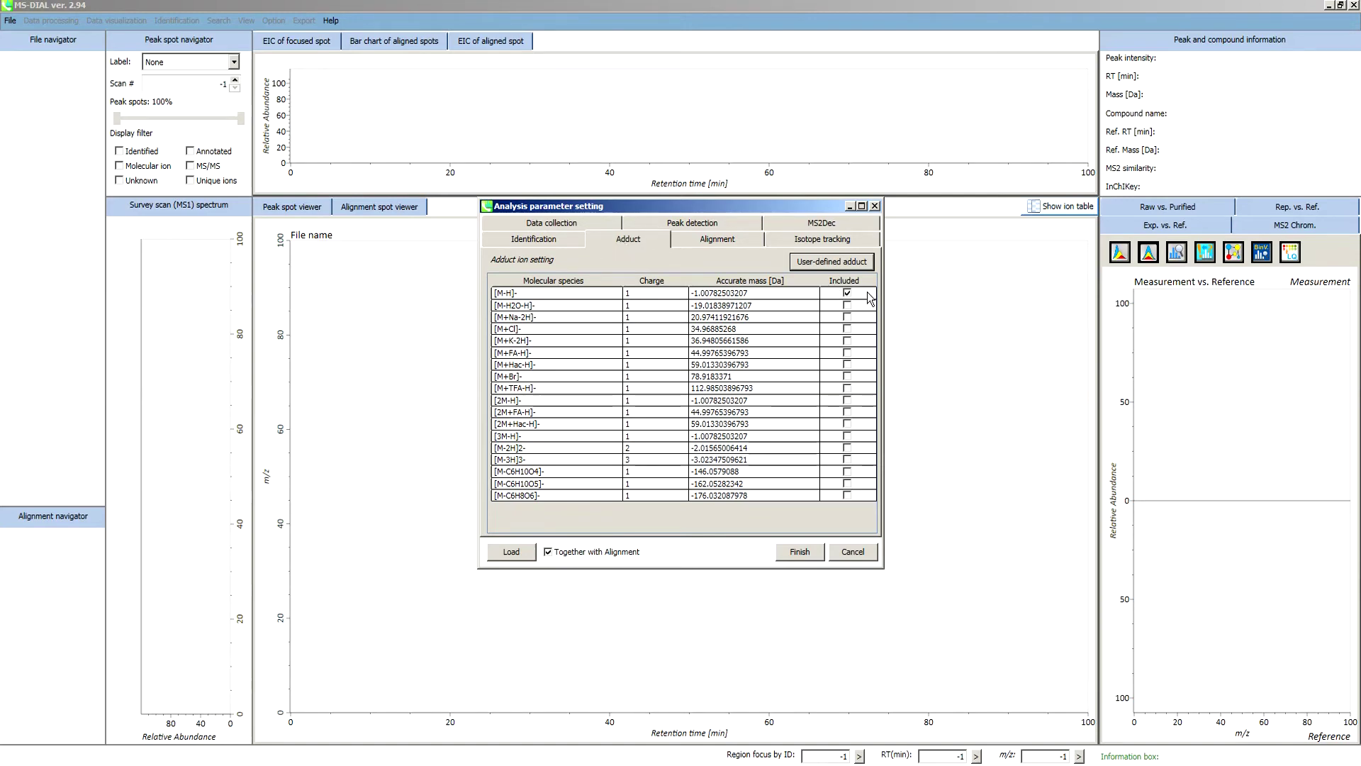
pyautogui.click(734, 240)
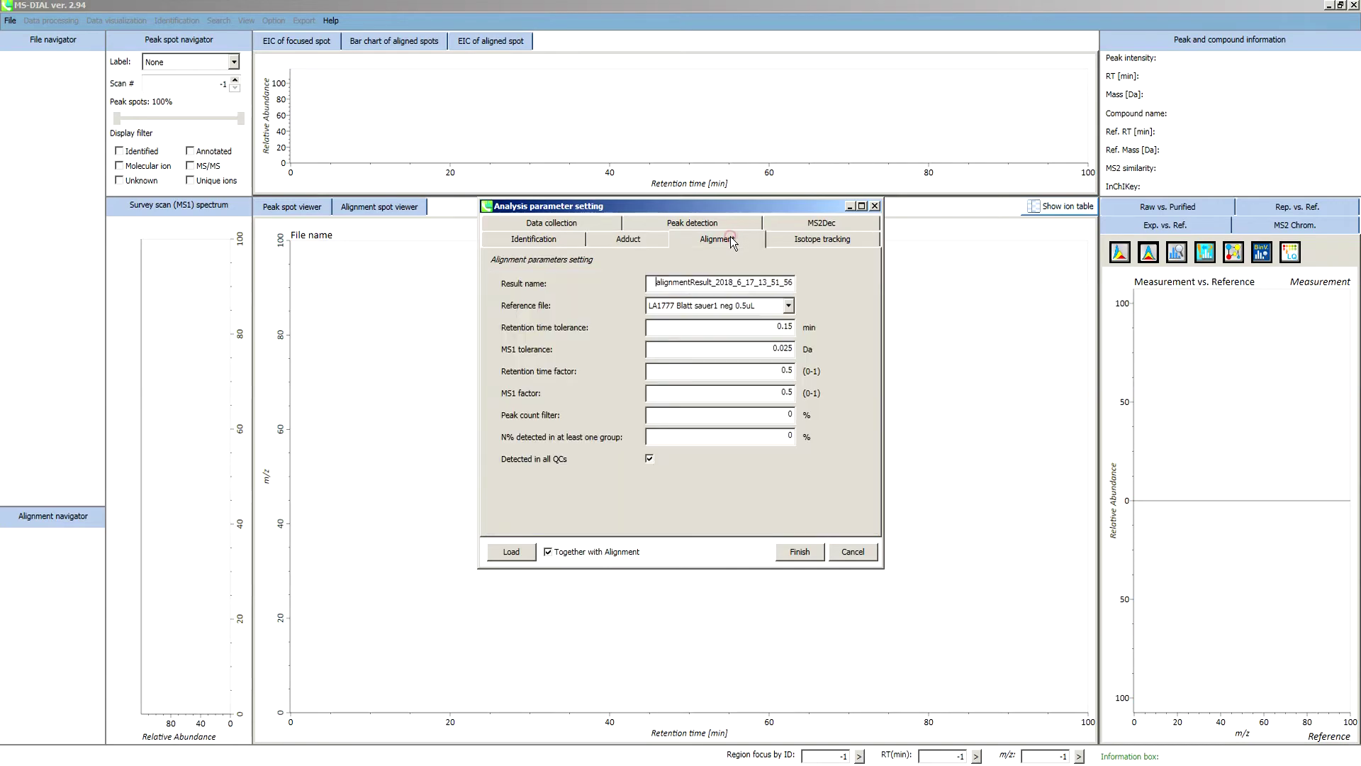
pyautogui.click(653, 282)
pyautogui.press('Tab')
pyautogui.hotkey('shift', 'Tab')
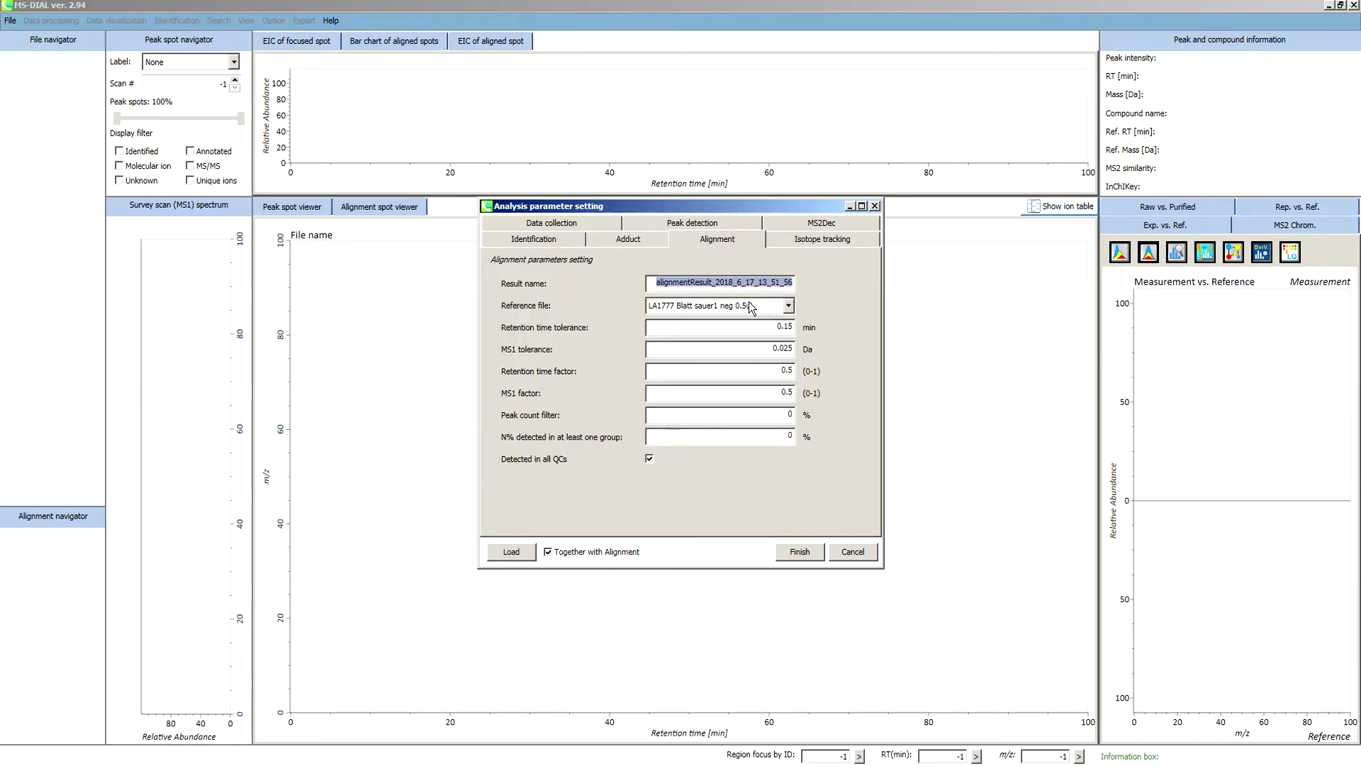
pyautogui.click(728, 305)
pyautogui.click(729, 304)
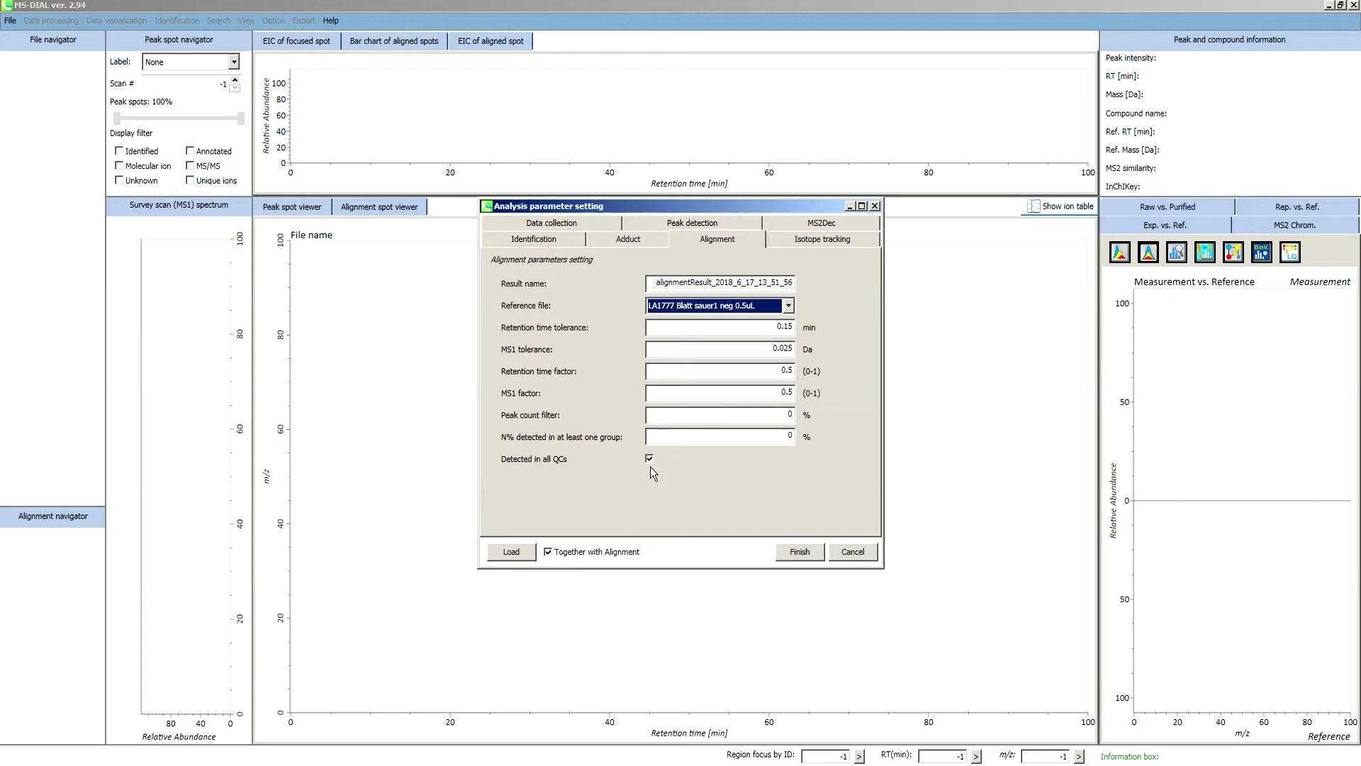
pyautogui.click(798, 552)
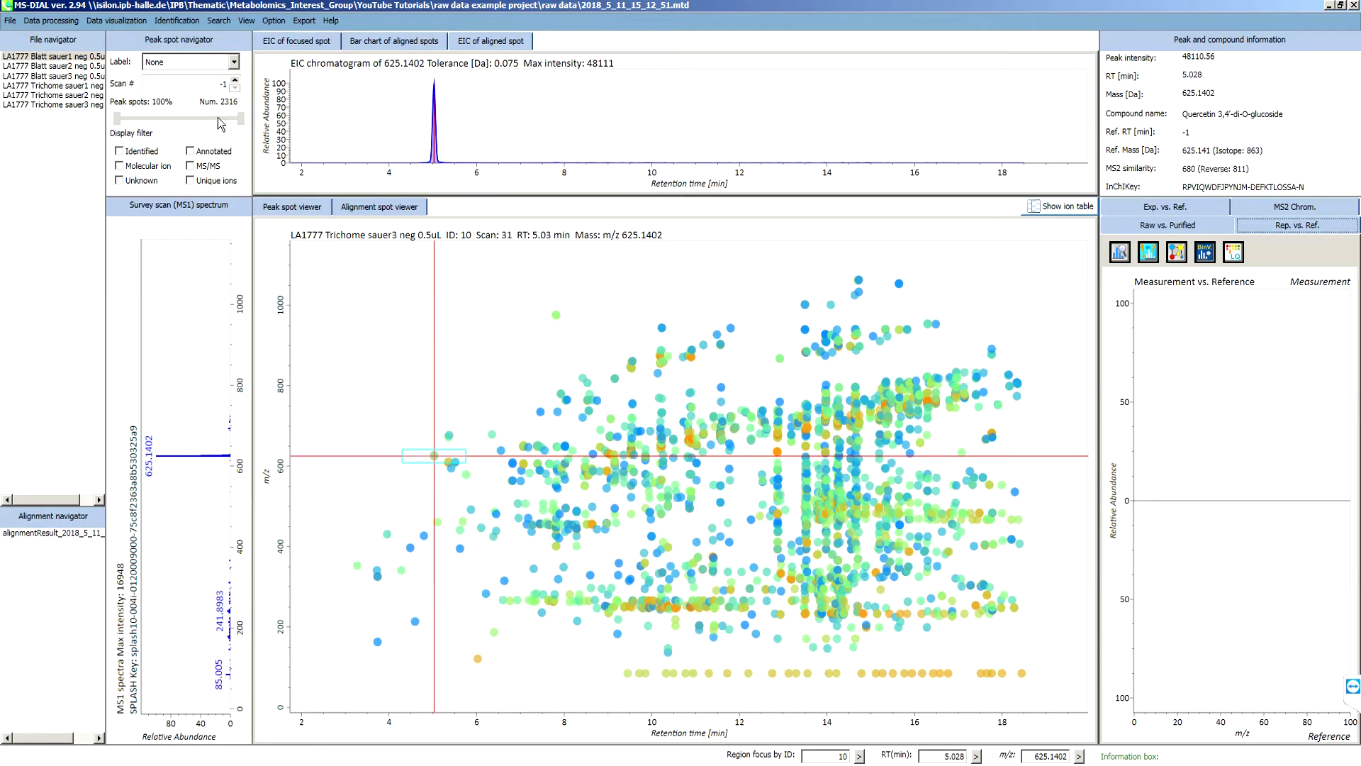
# Compare the peak spots shown by the Identified filter with those shown by the Annotated filter, leaving both filters off.
pyautogui.click(141, 153)
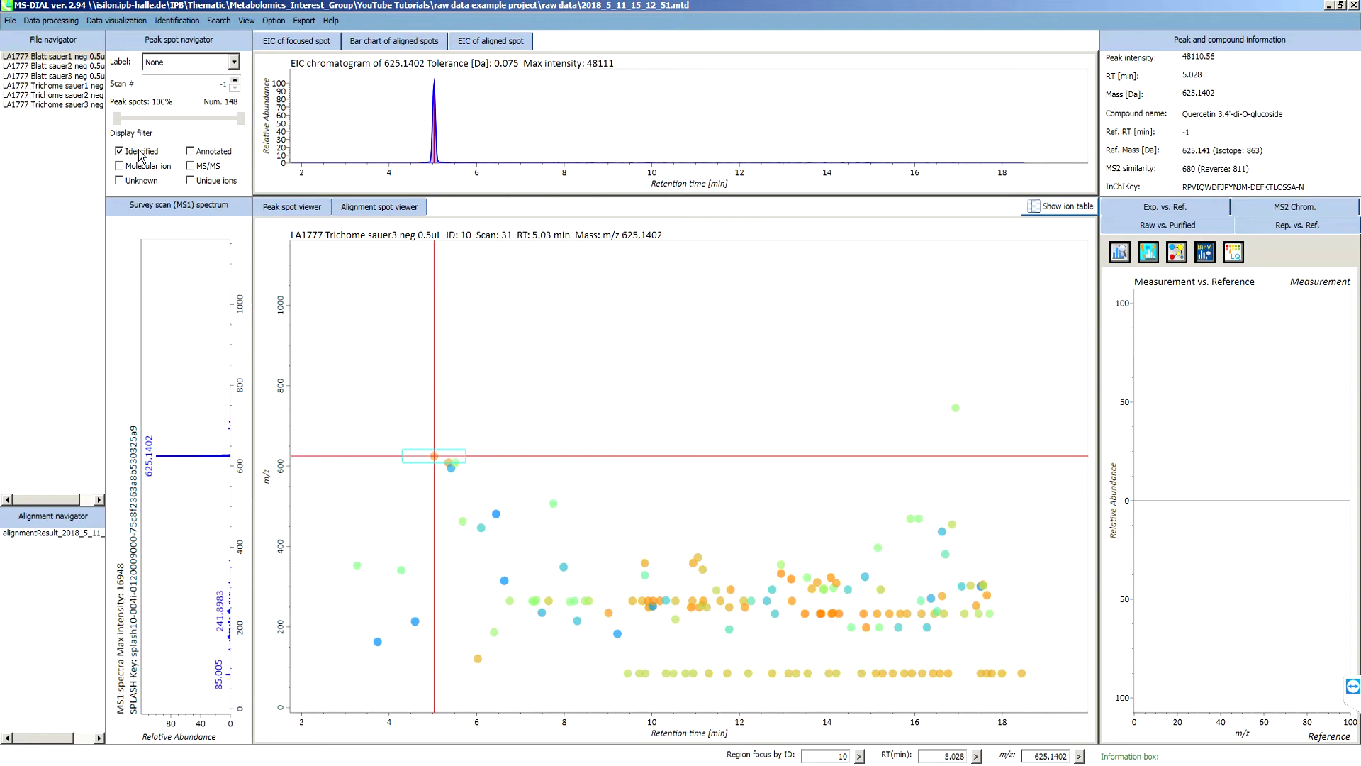
pyautogui.click(141, 152)
pyautogui.click(206, 152)
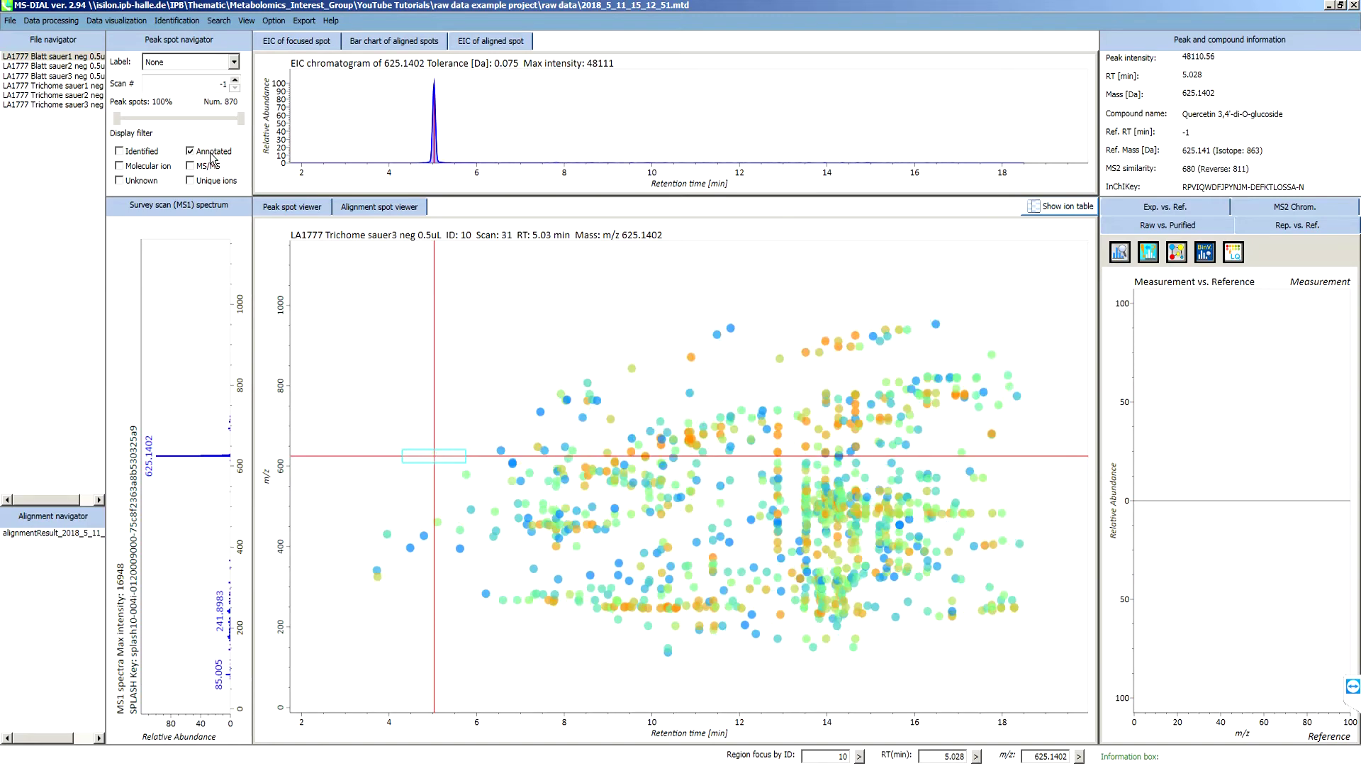
pyautogui.click(211, 156)
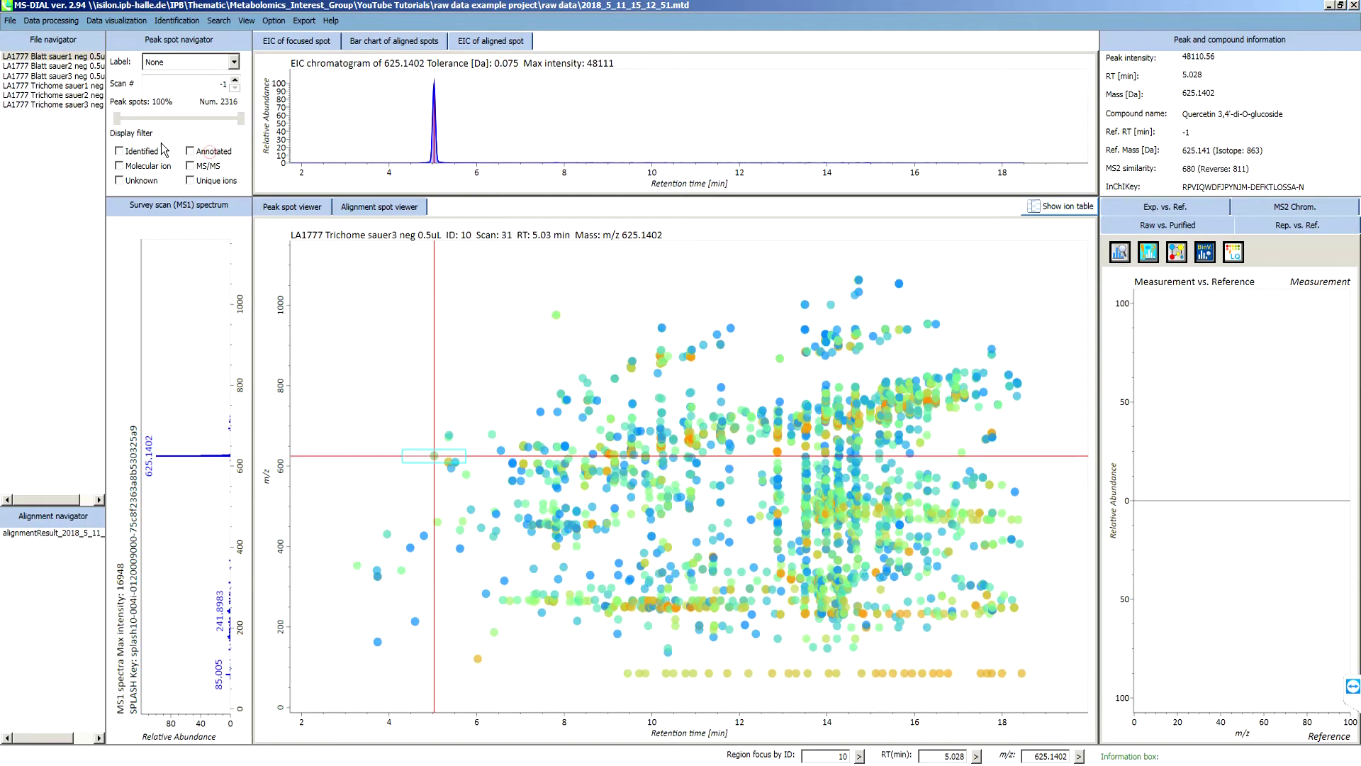
# Show only the identified peak spots and zoom in on the region around the spot at 5.03 min, m/z 625.1402.
pyautogui.click(141, 152)
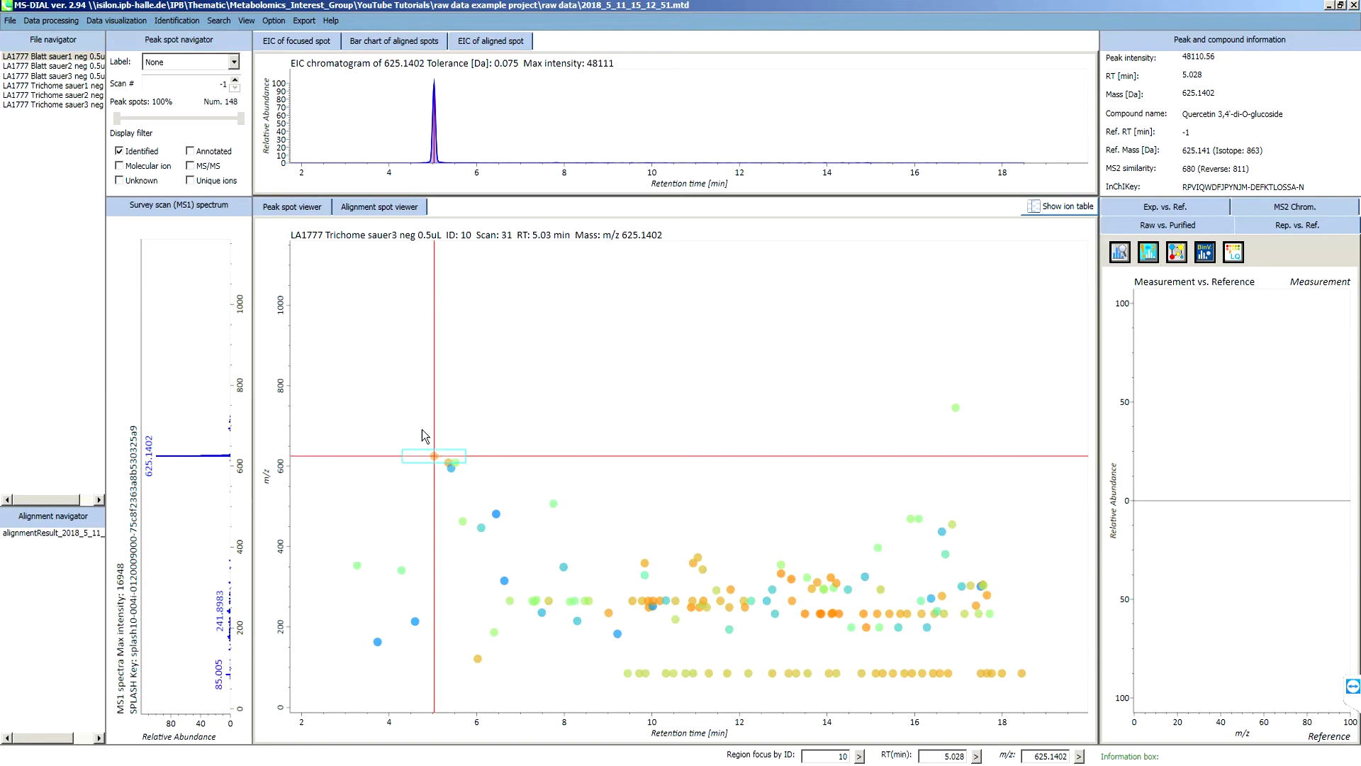
pyautogui.moveTo(427, 426); pyautogui.dragTo(511, 525)
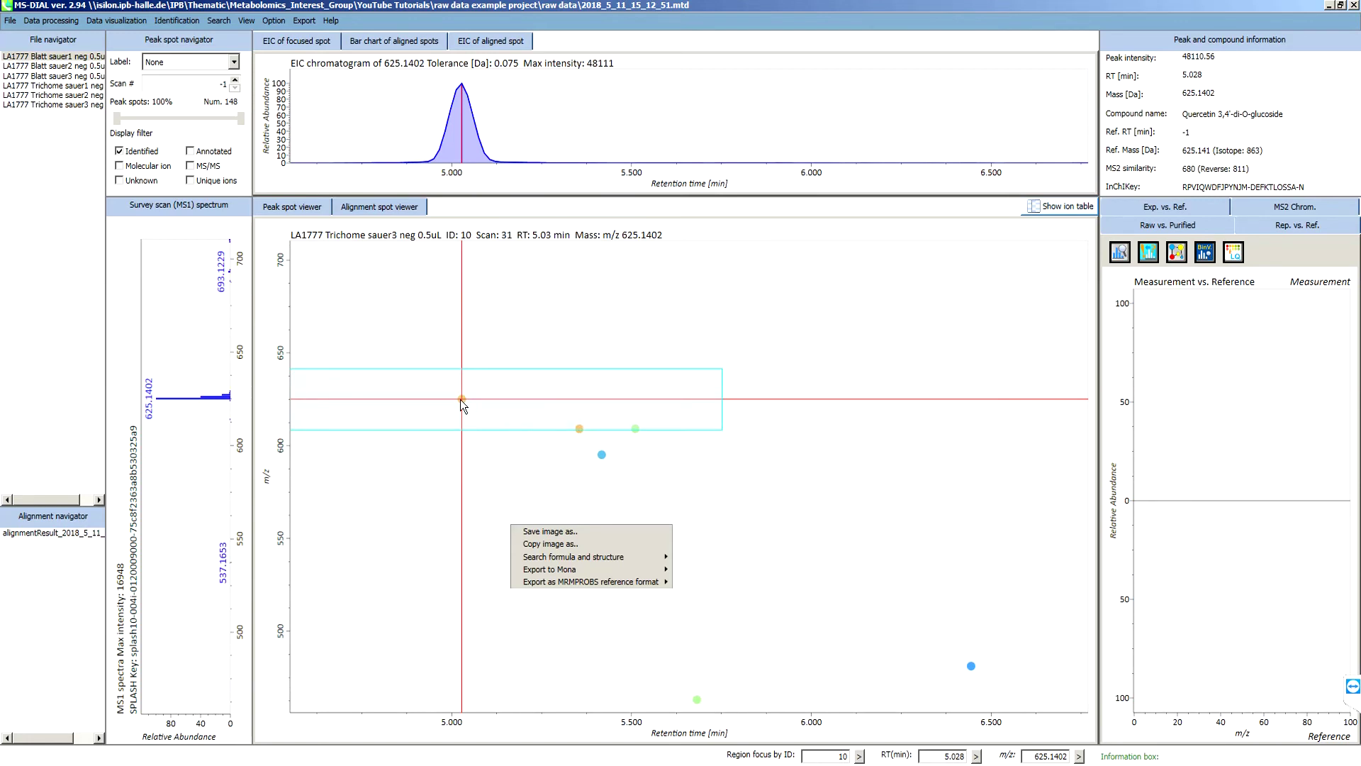
# Restore the full peak spot plot and compare the measured MS/MS spectrum of the 625.1402 spot with its library reference.
pyautogui.click(426, 427)
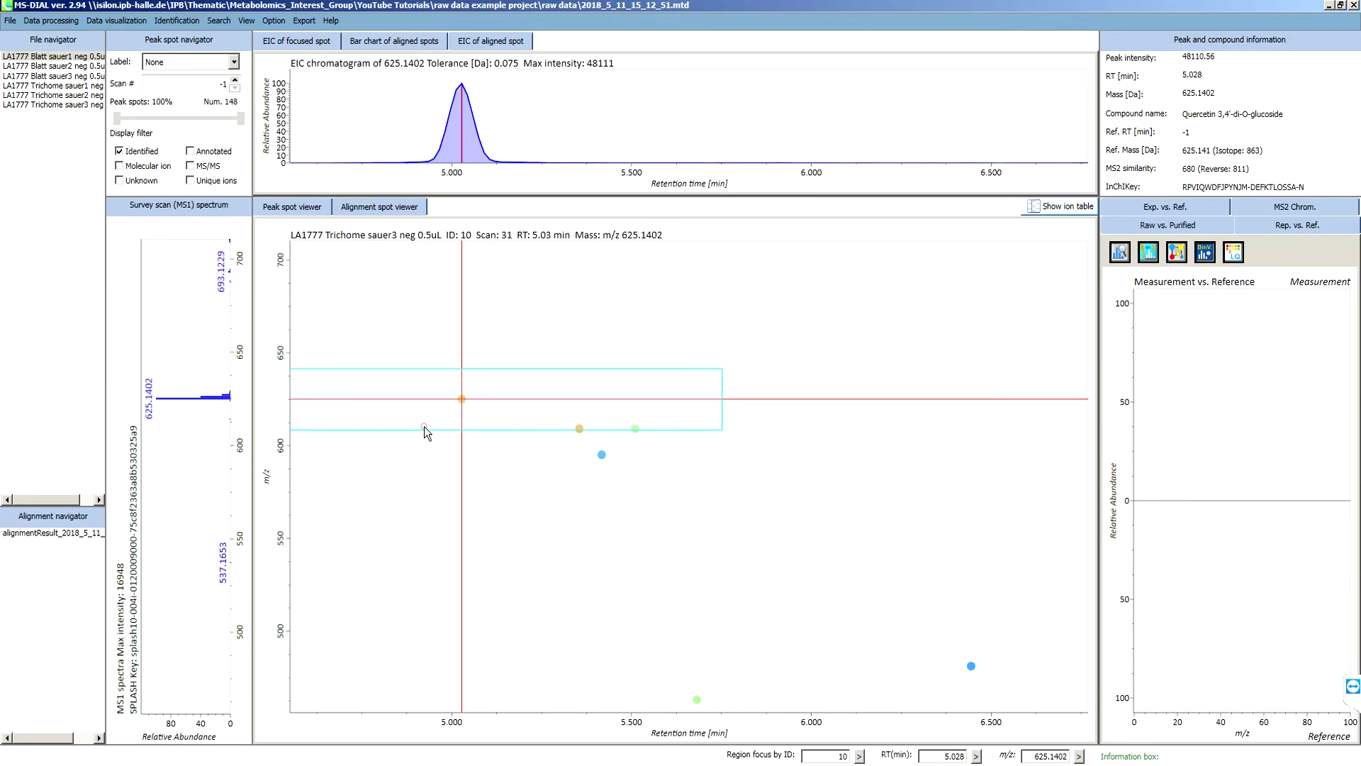
pyautogui.doubleClick(424, 426)
pyautogui.click(424, 427)
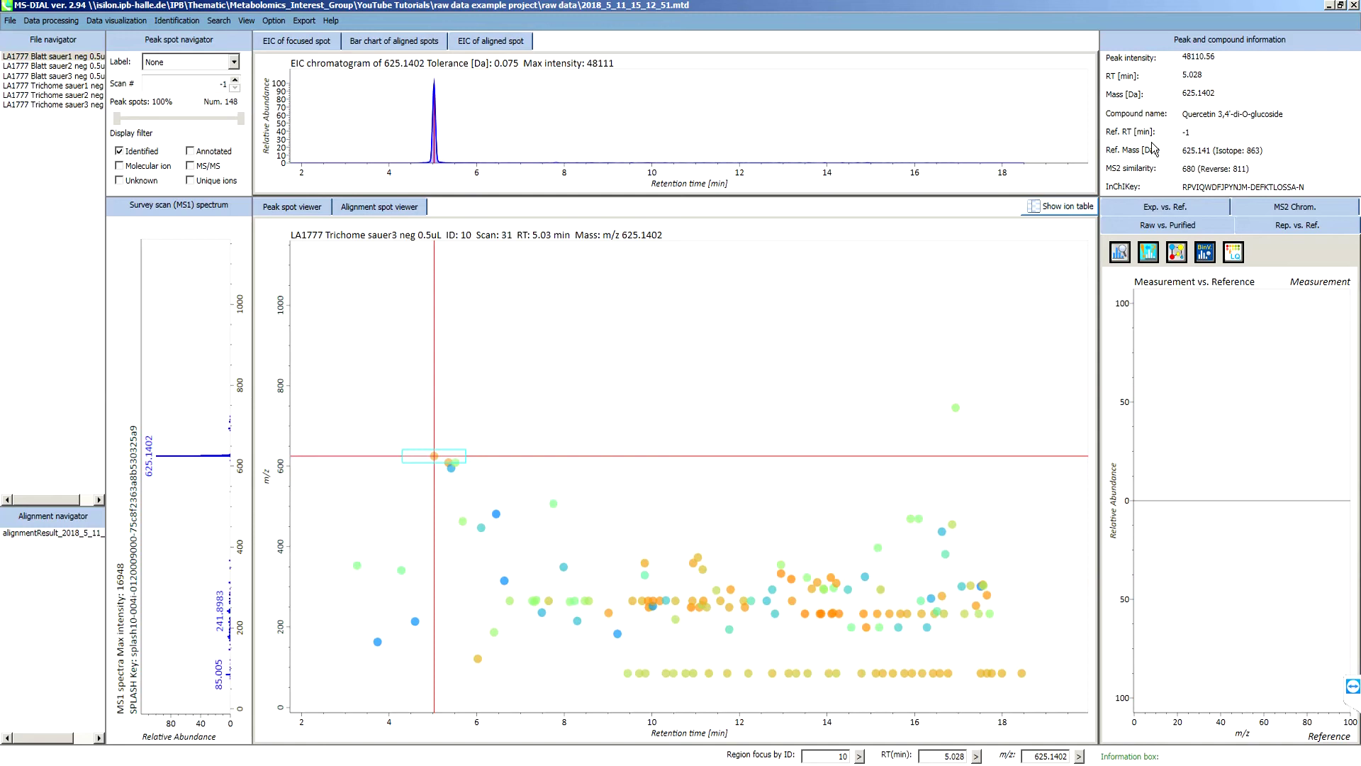
pyautogui.click(1166, 206)
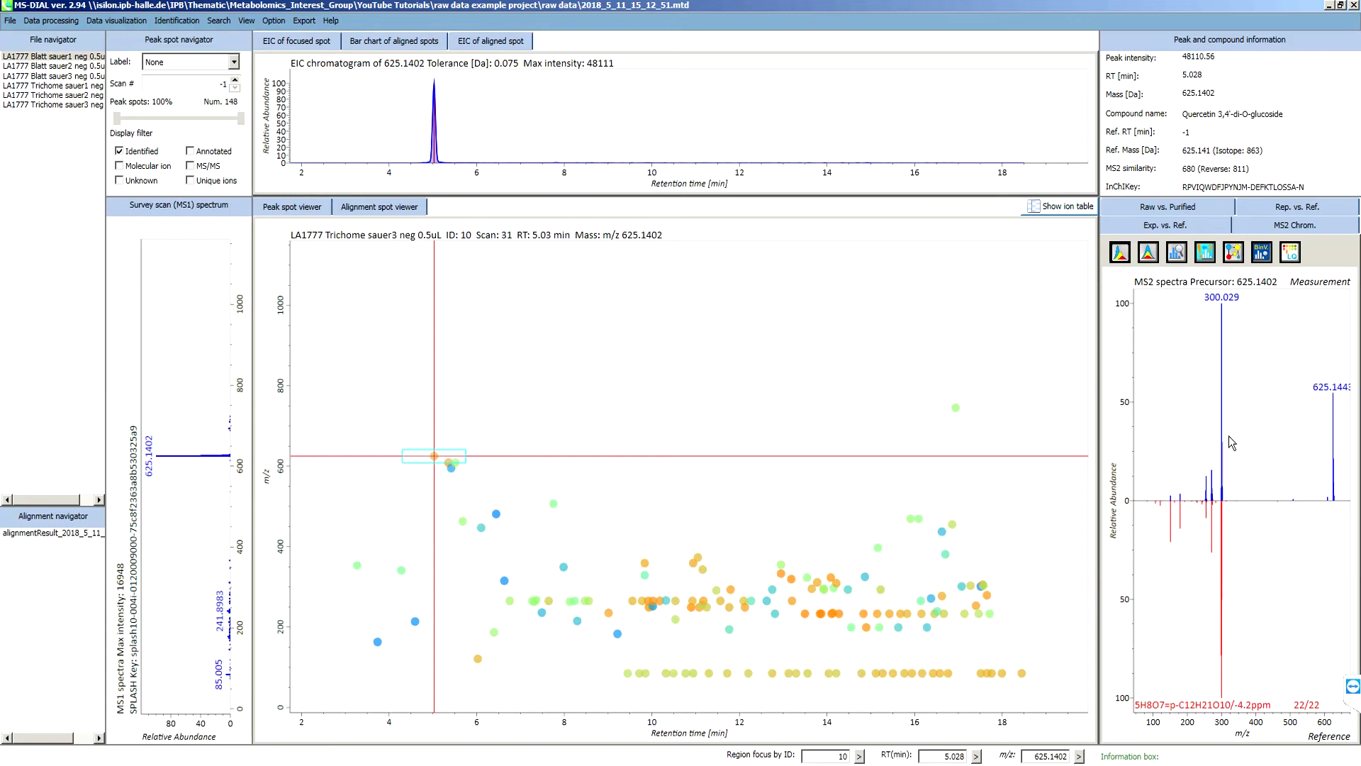
# Switch the measured MS/MS spectrum to the deconvoluted one and review the library candidates for the 625.1402 spot in a compound search.
pyautogui.click(1153, 254)
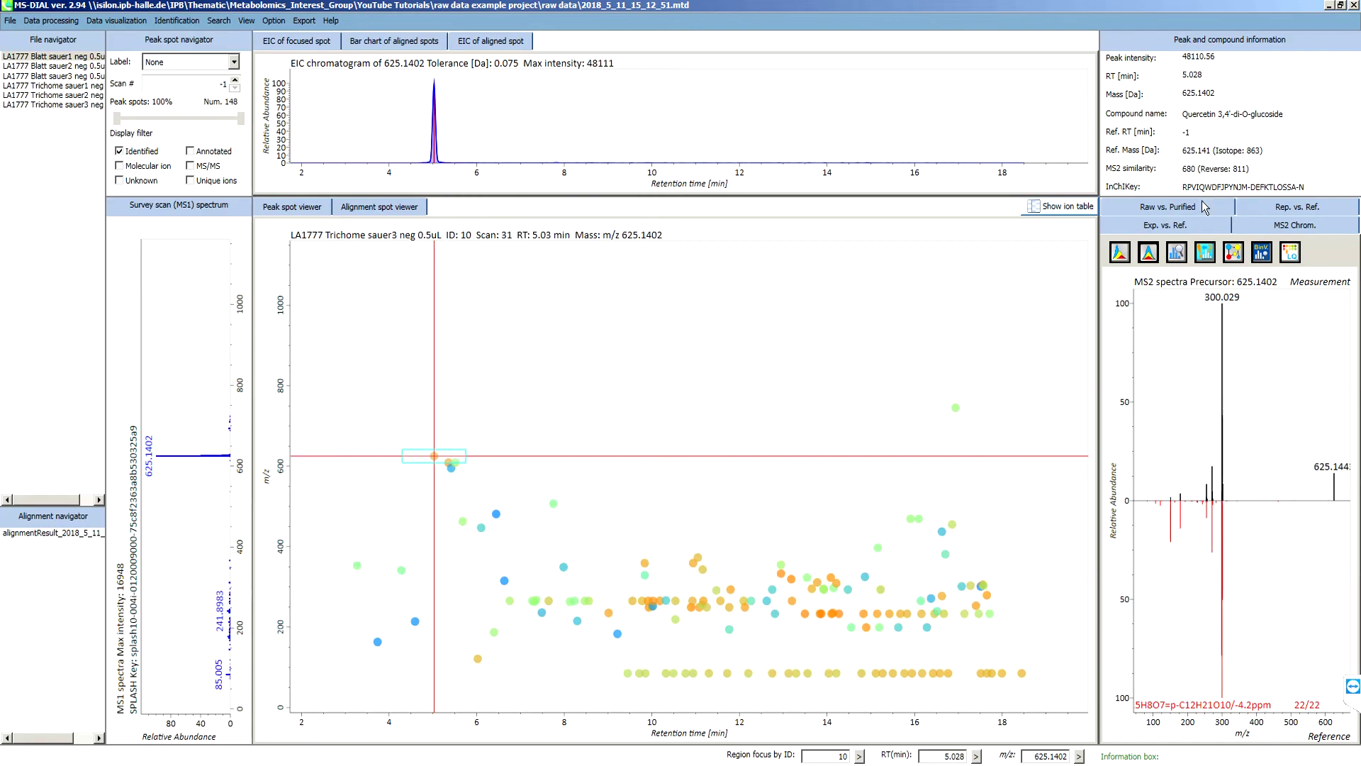
pyautogui.click(1176, 252)
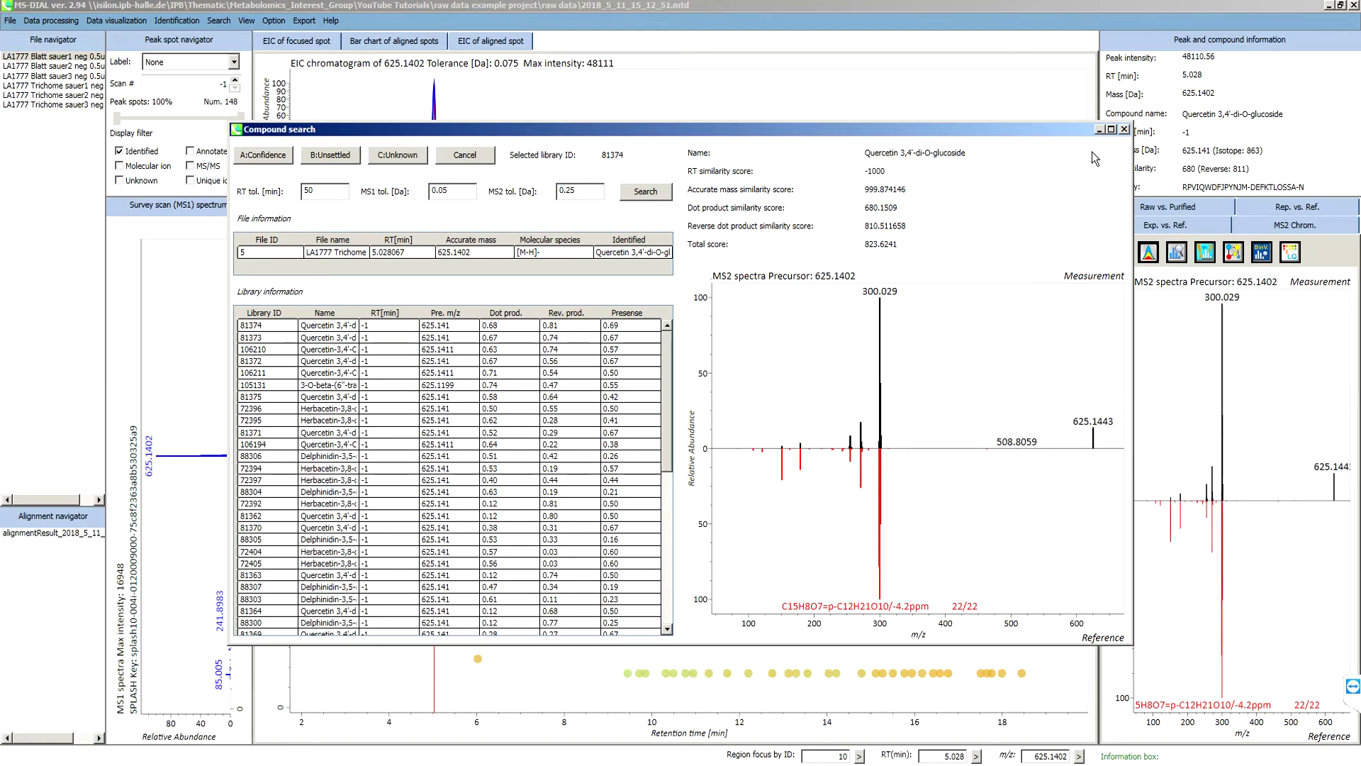
pyautogui.click(1125, 130)
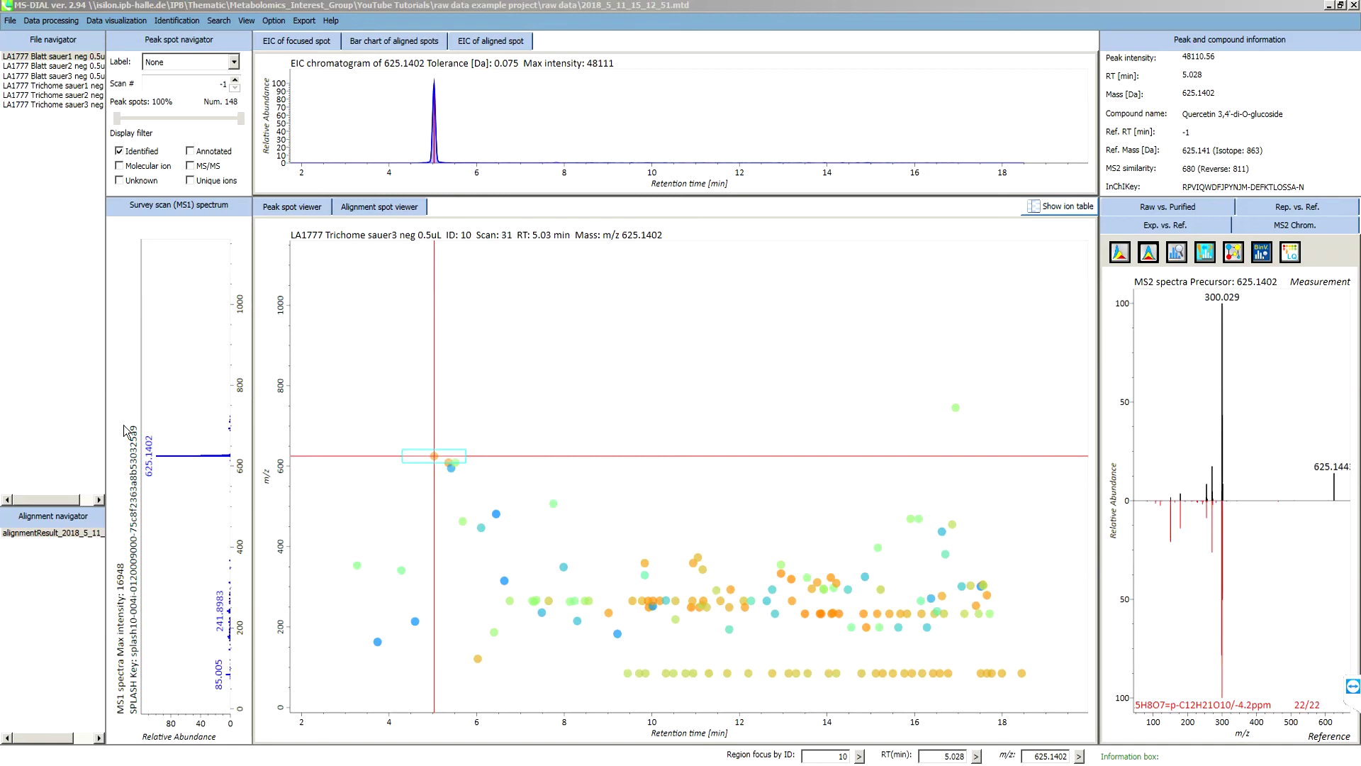
# View the aligned spots, examine the per-sample peaks of the spot at 7.5 min, m/z 236.0956, and show its aligned EIC.
pyautogui.click(389, 210)
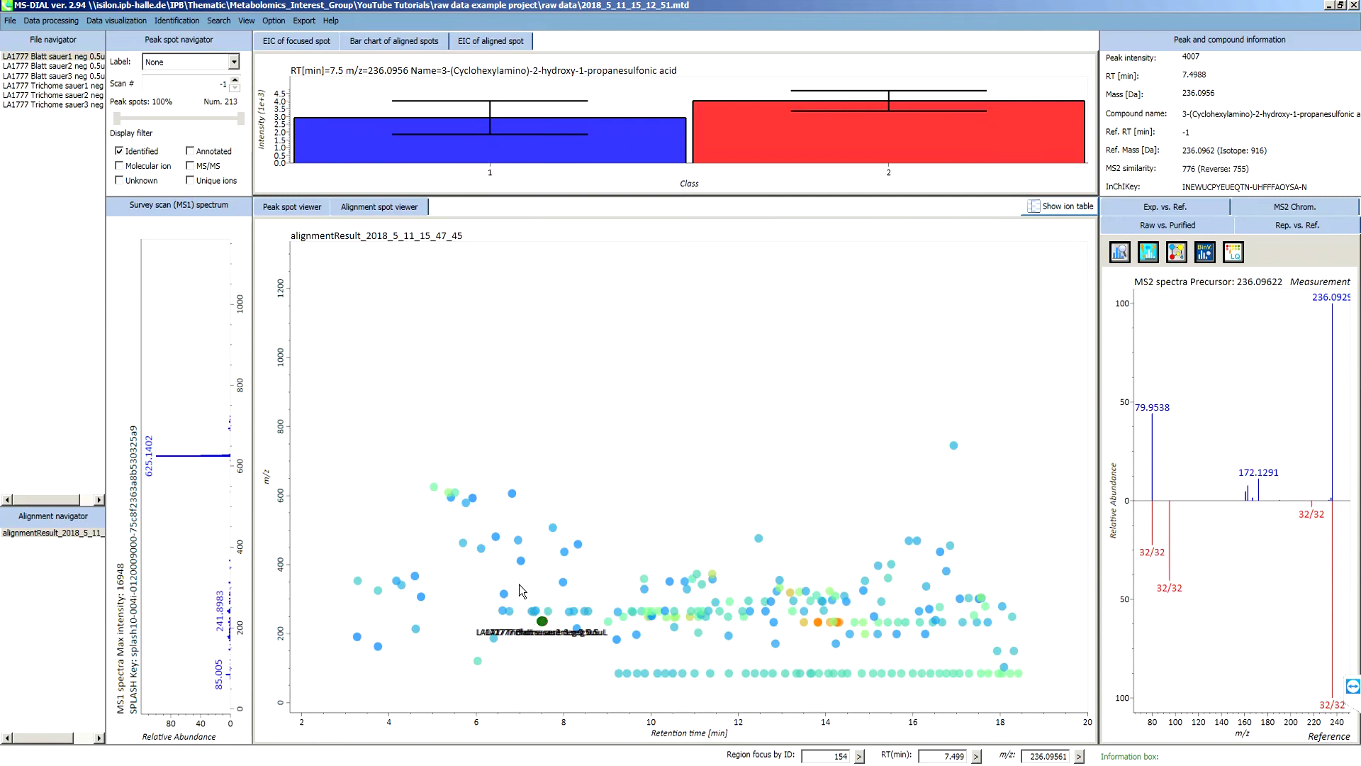
pyautogui.moveTo(520, 584); pyautogui.dragTo(643, 653)
pyautogui.moveTo(401, 464); pyautogui.dragTo(482, 532)
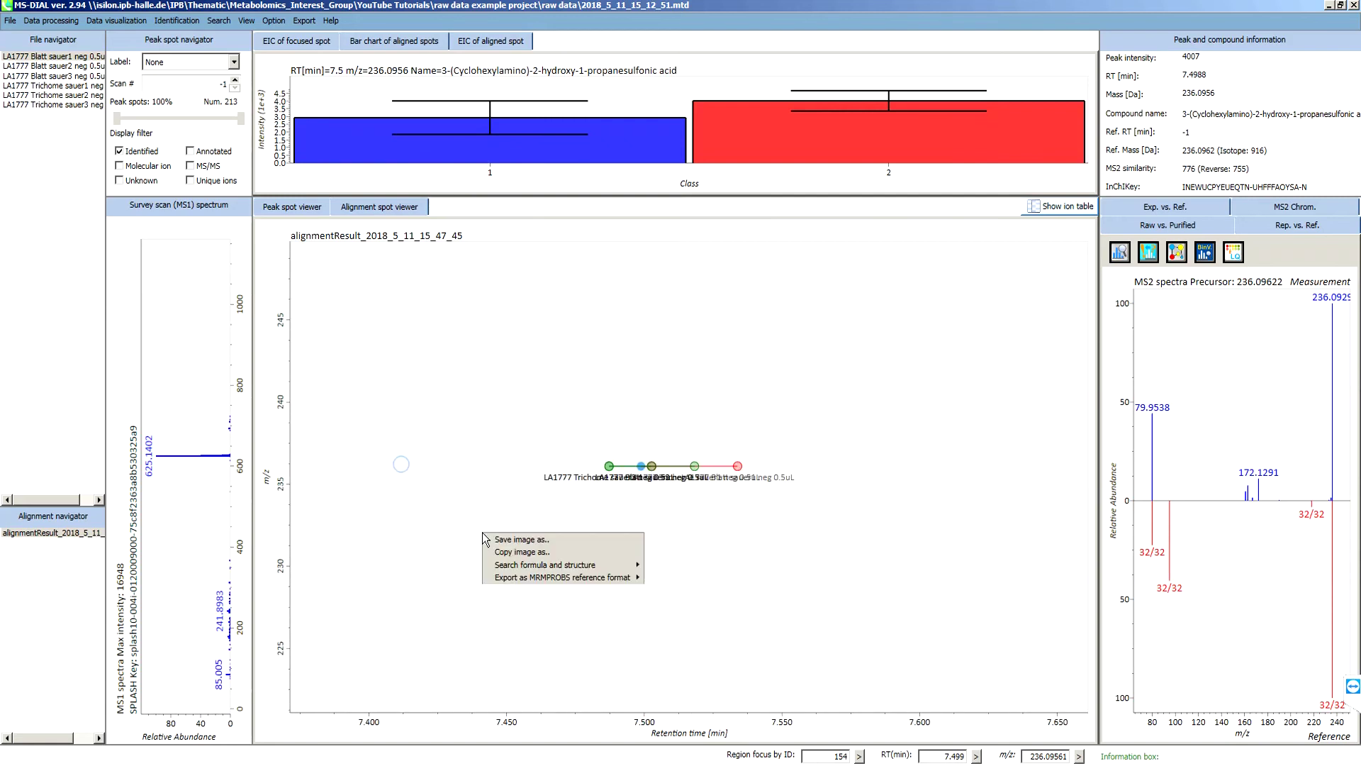
pyautogui.click(734, 495)
pyautogui.scroll(2, 733, 495)
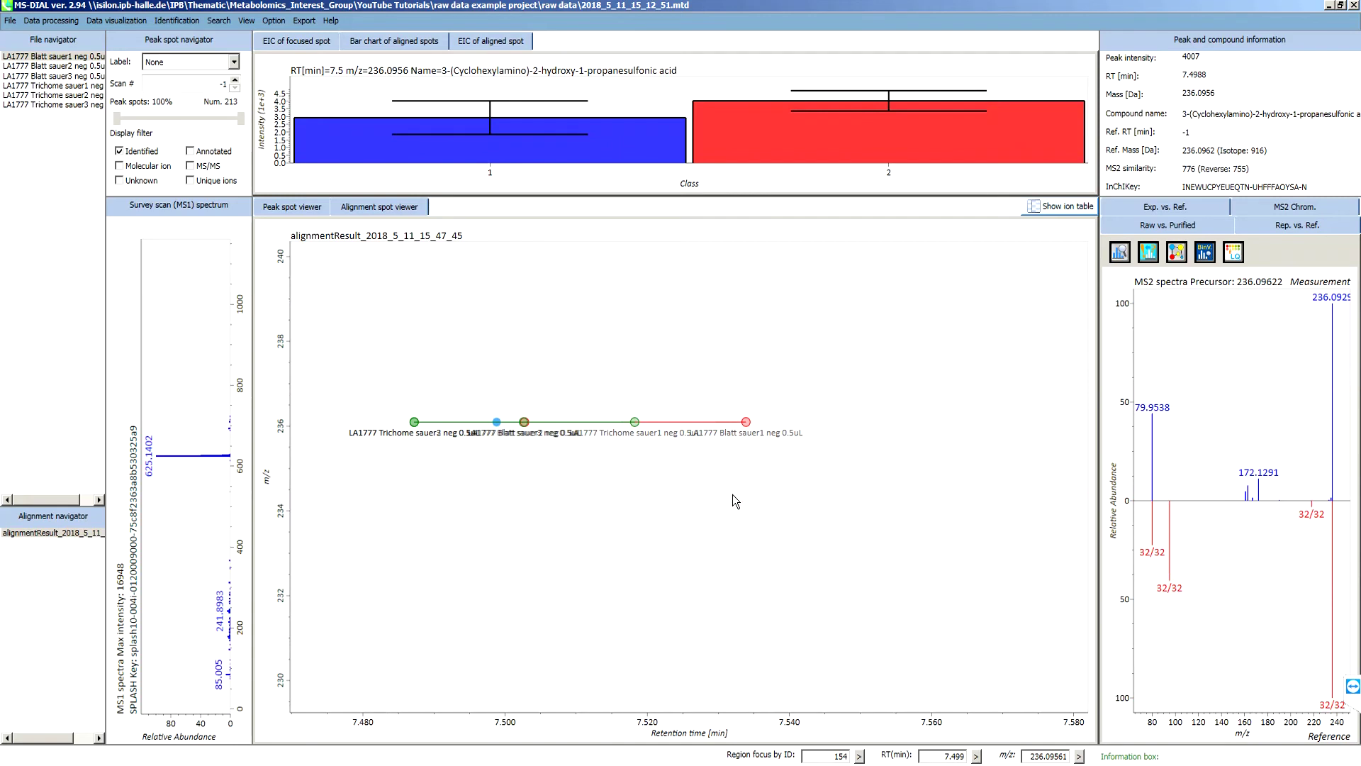
pyautogui.moveTo(498, 424)
pyautogui.click(516, 44)
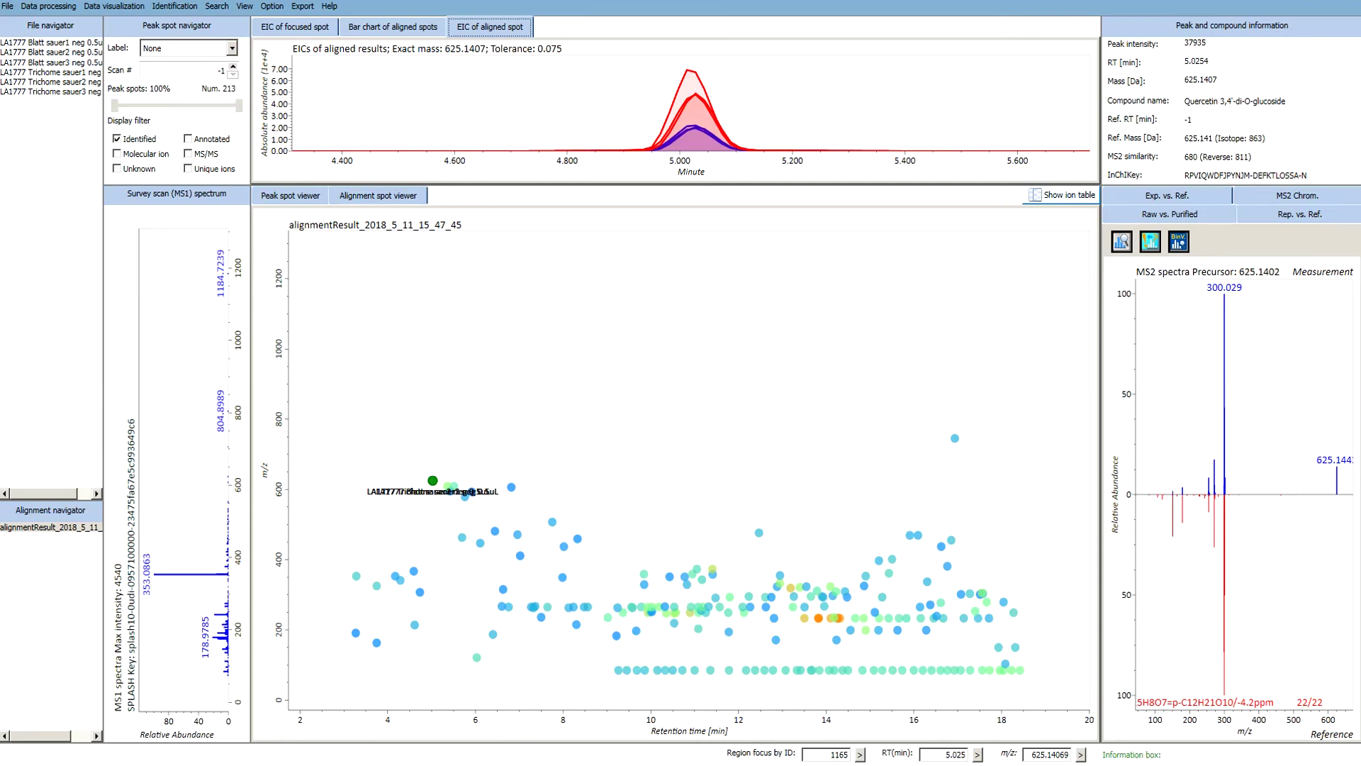
pyautogui.click(57, 7)
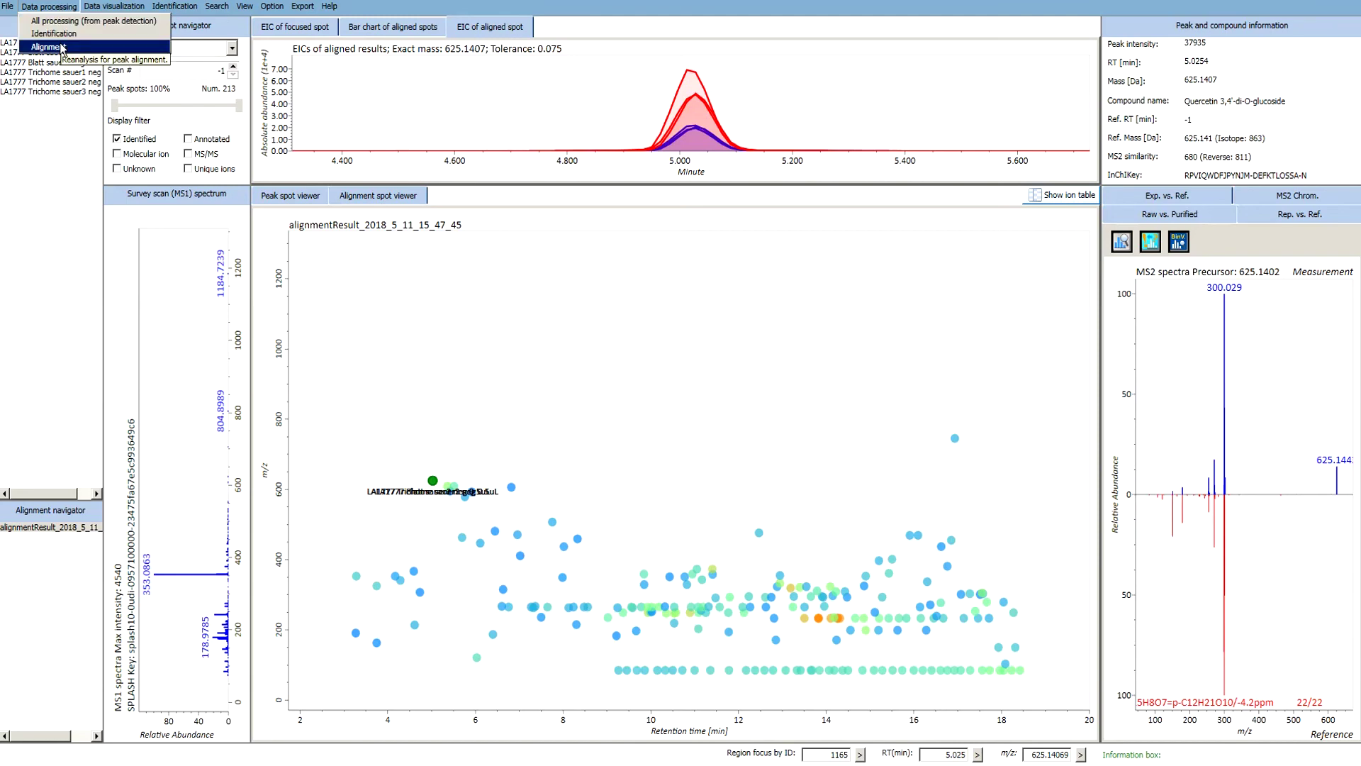
pyautogui.click(563, 324)
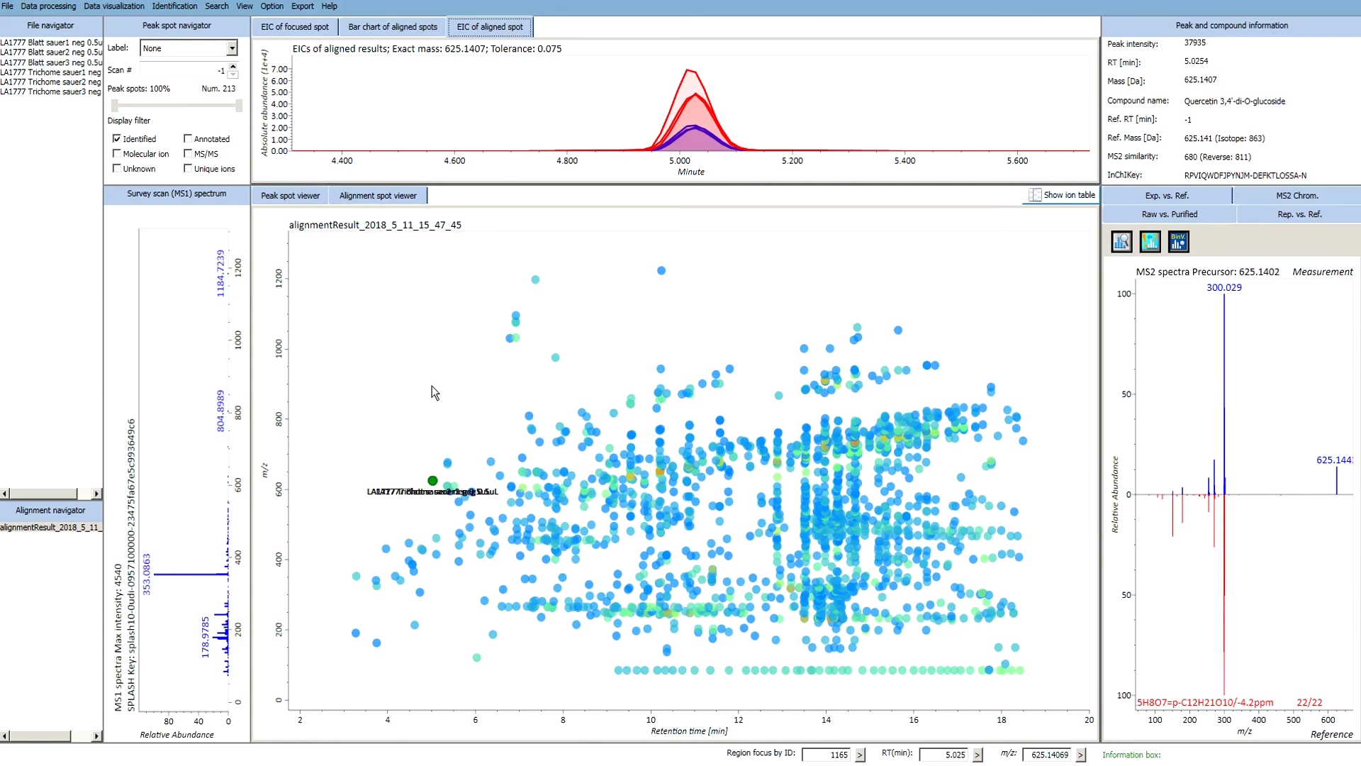
# Export alignmentResult_2018_5_11_15_47_45 to the project's Export folder with the raw height matrix and representative spectra, using msp format and centroid spectra.
pyautogui.click(302, 7)
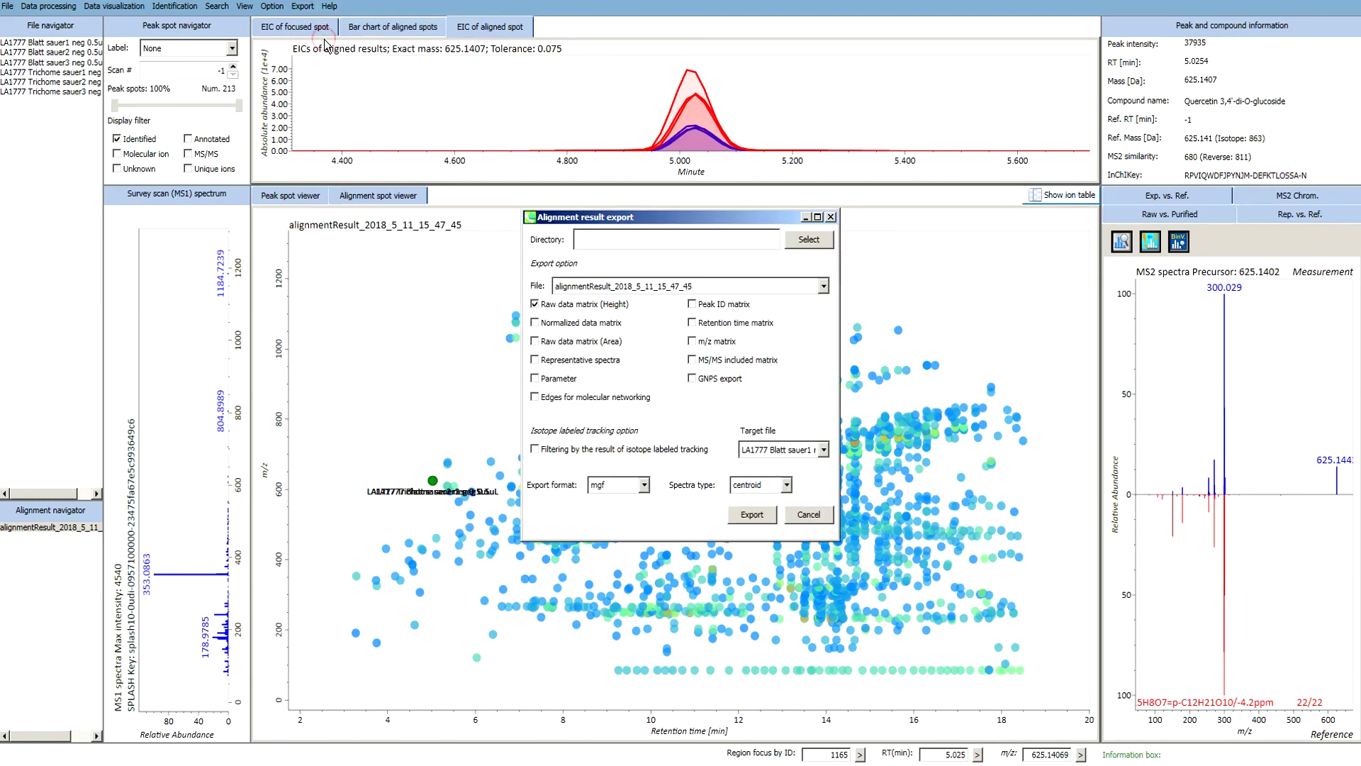
pyautogui.click(616, 234)
pyautogui.hotkey('ctrl', 'v')
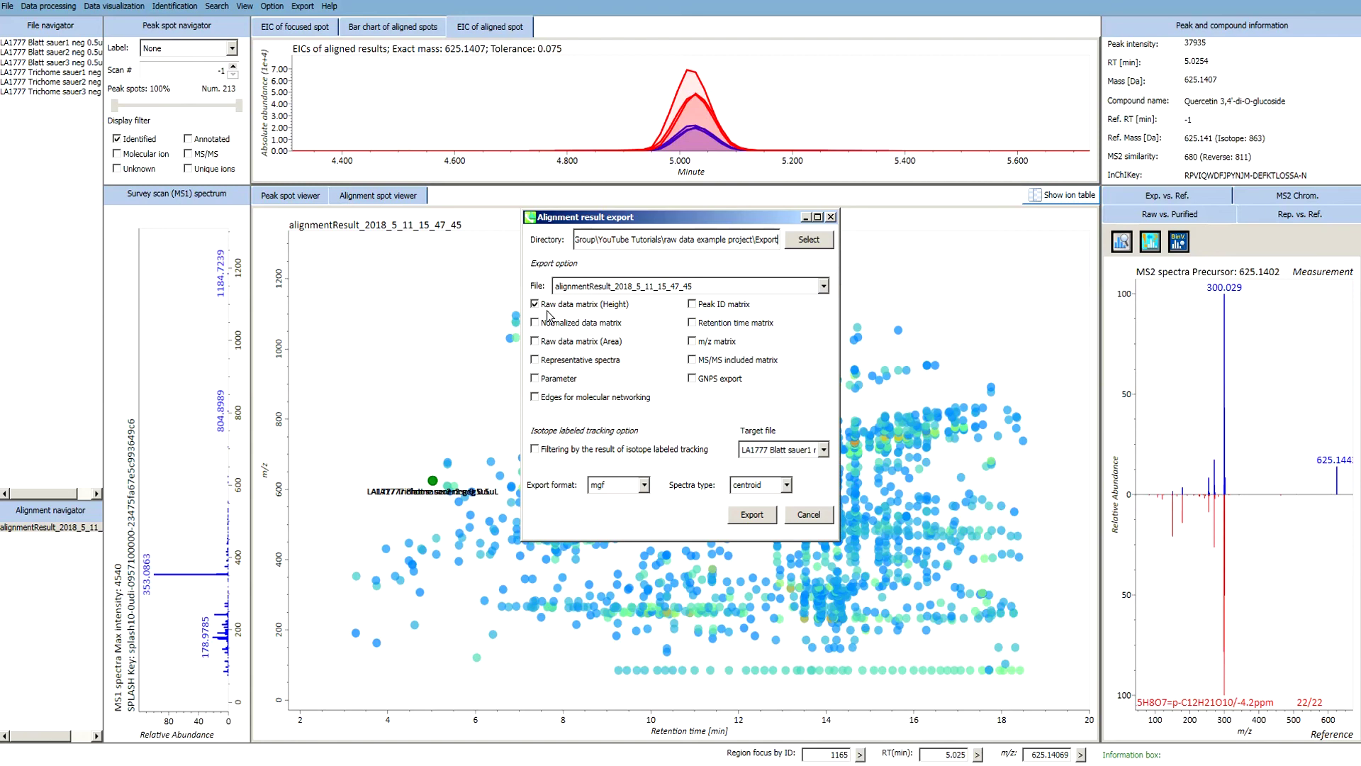
pyautogui.click(557, 360)
pyautogui.click(612, 486)
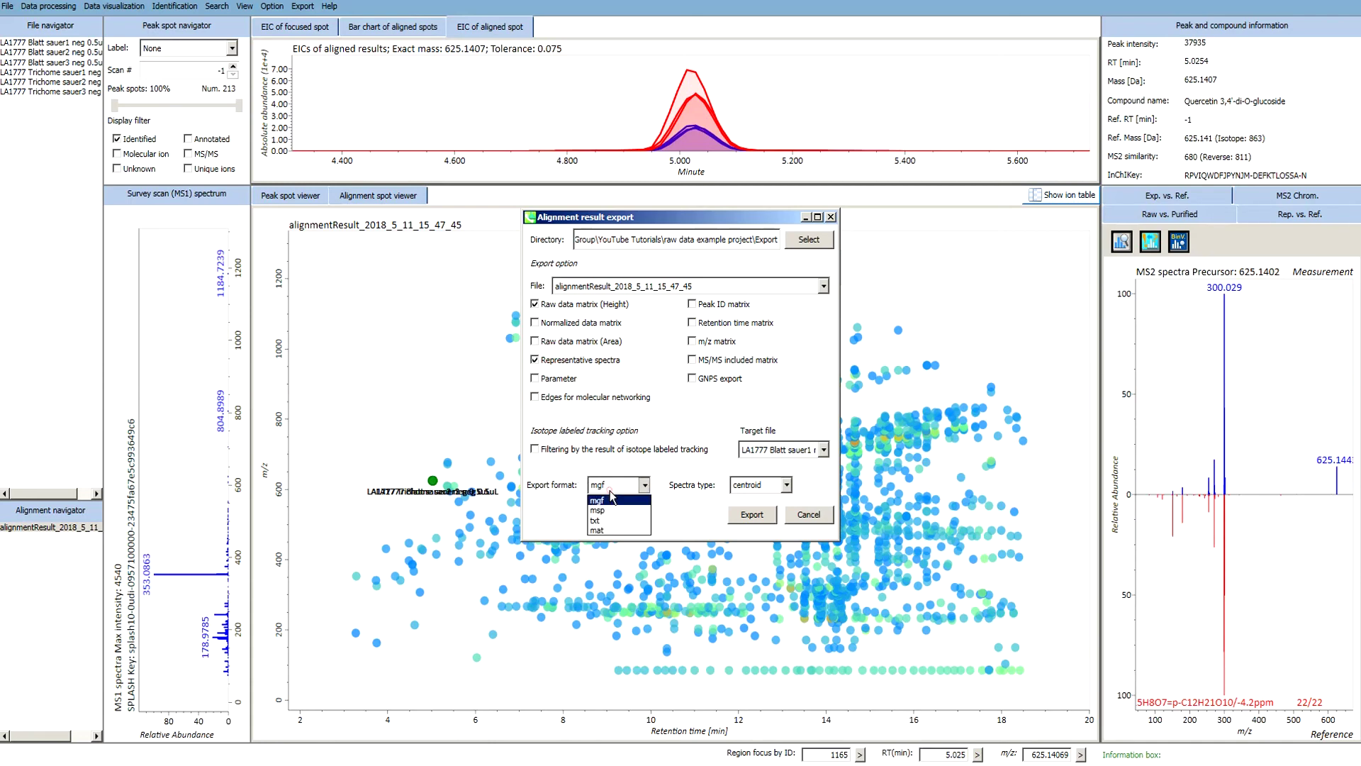
pyautogui.click(610, 511)
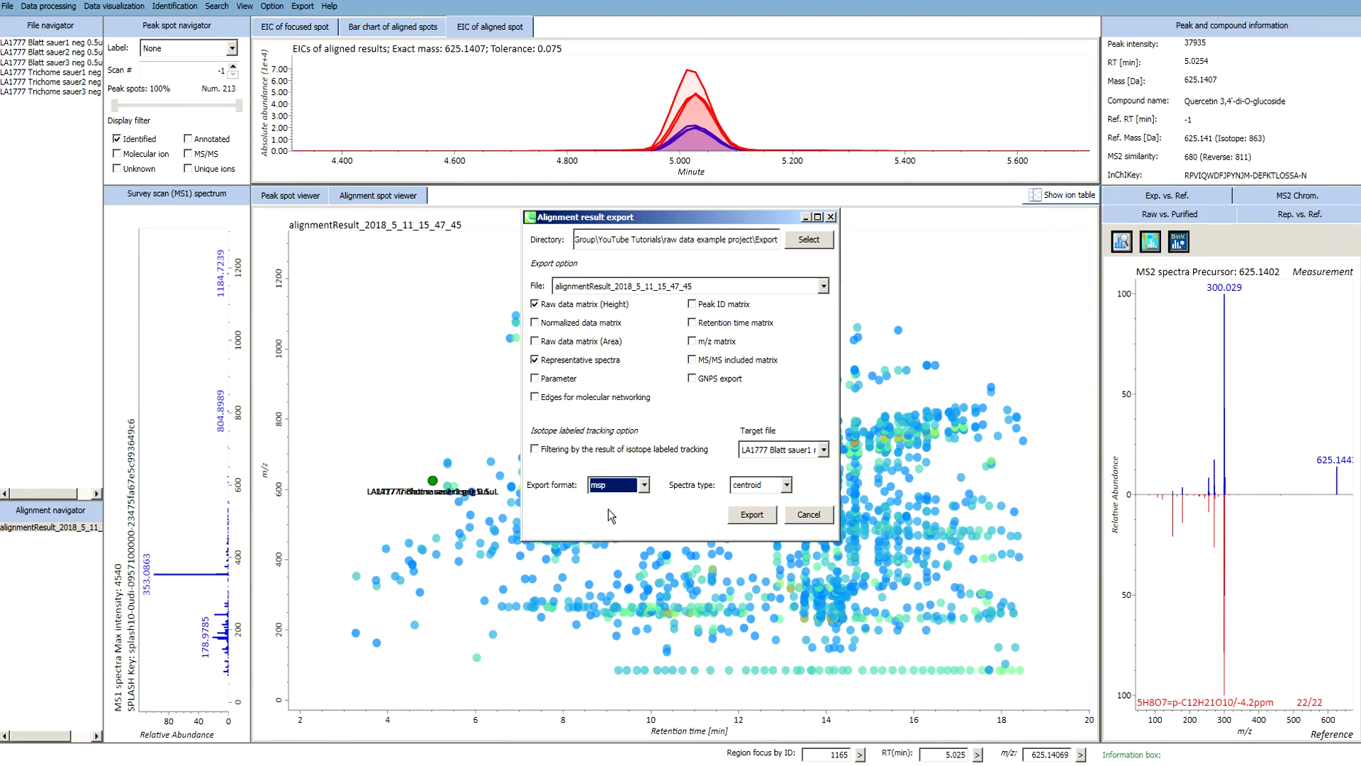
pyautogui.click(762, 520)
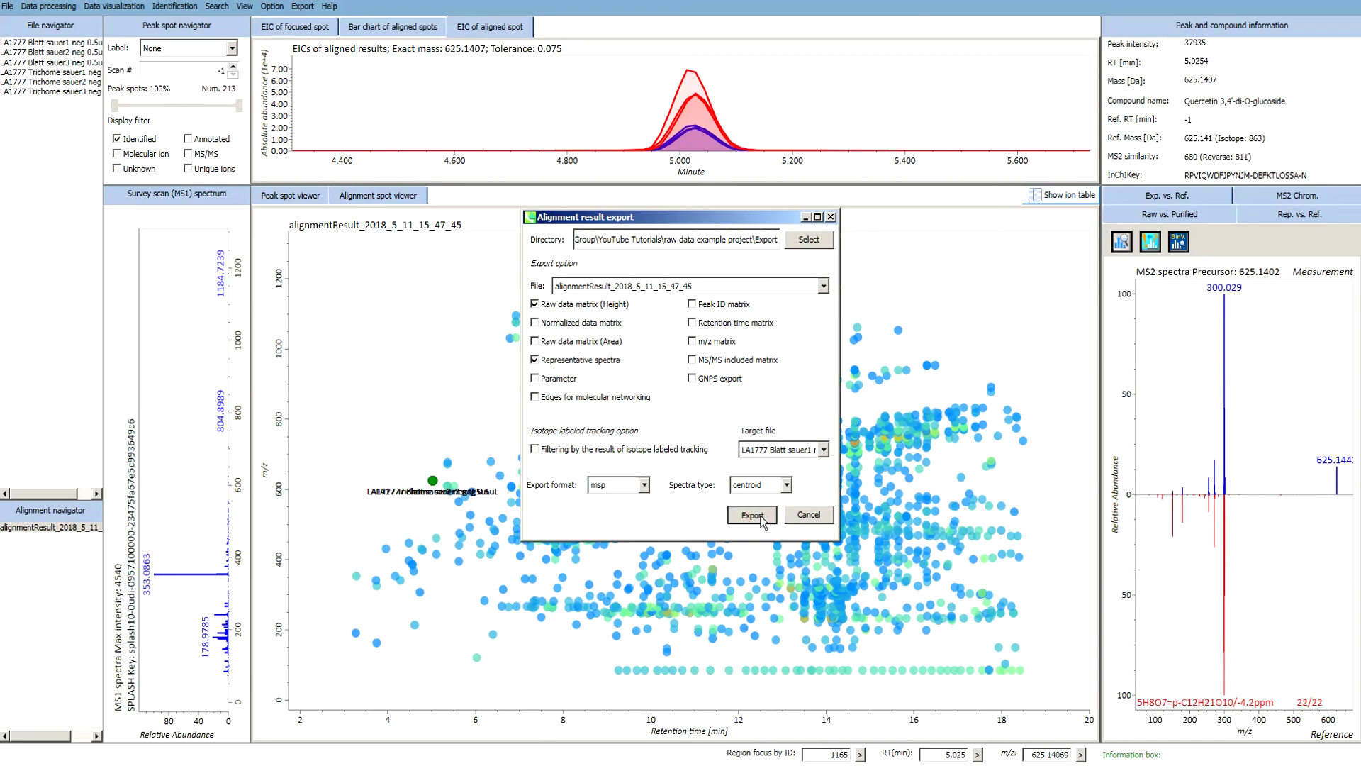